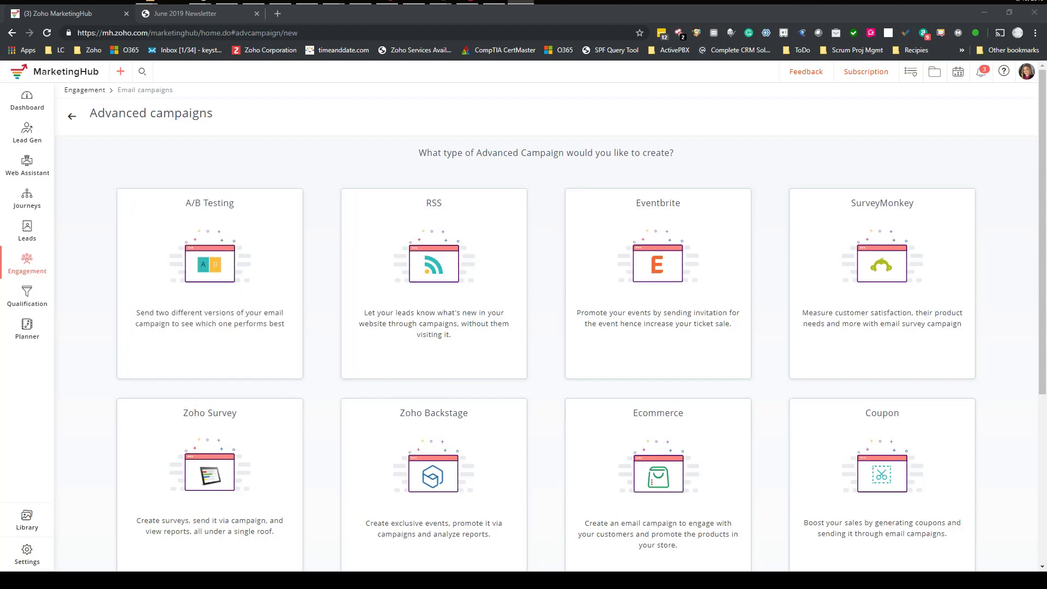
- From the Advanced campaigns page, bring up the Engagement channel list in the left sidebar
mouse_move(28, 266)
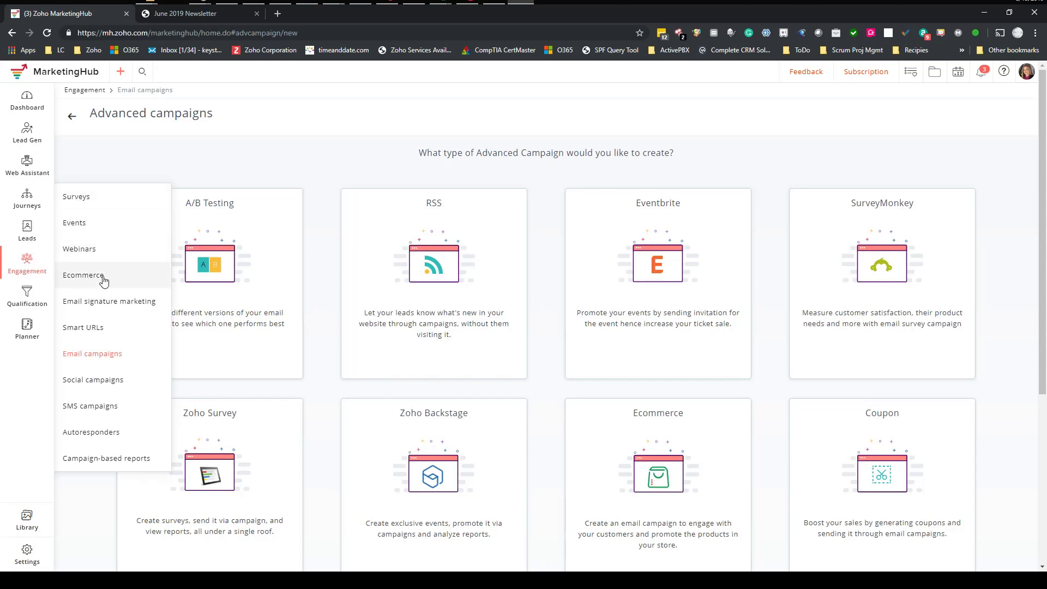
- Open the Email campaigns list and check the June 2019 Newsletter page before coming back
left_click(91, 359)
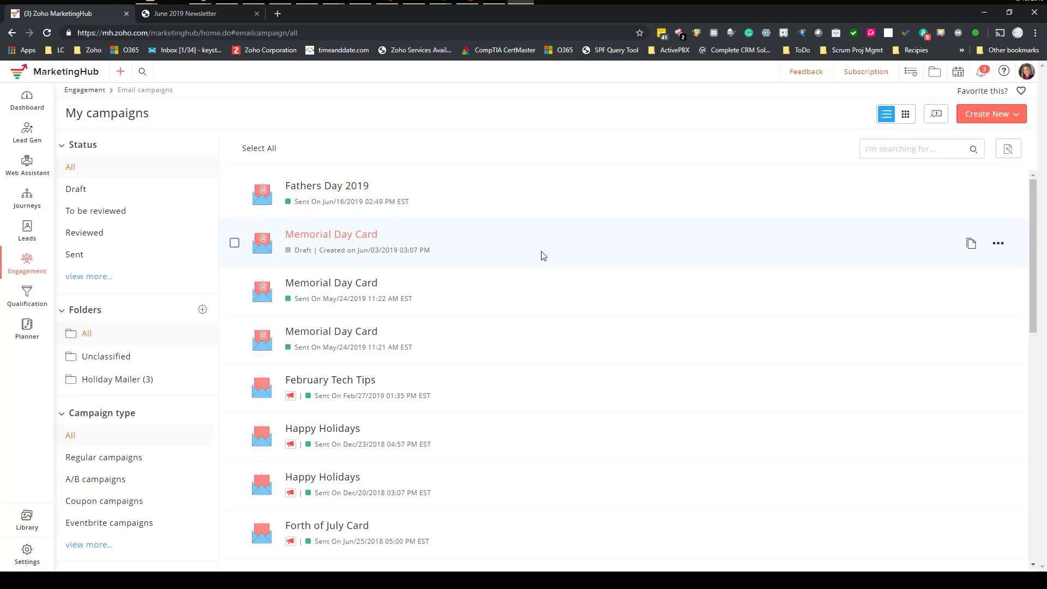
left_click(201, 15)
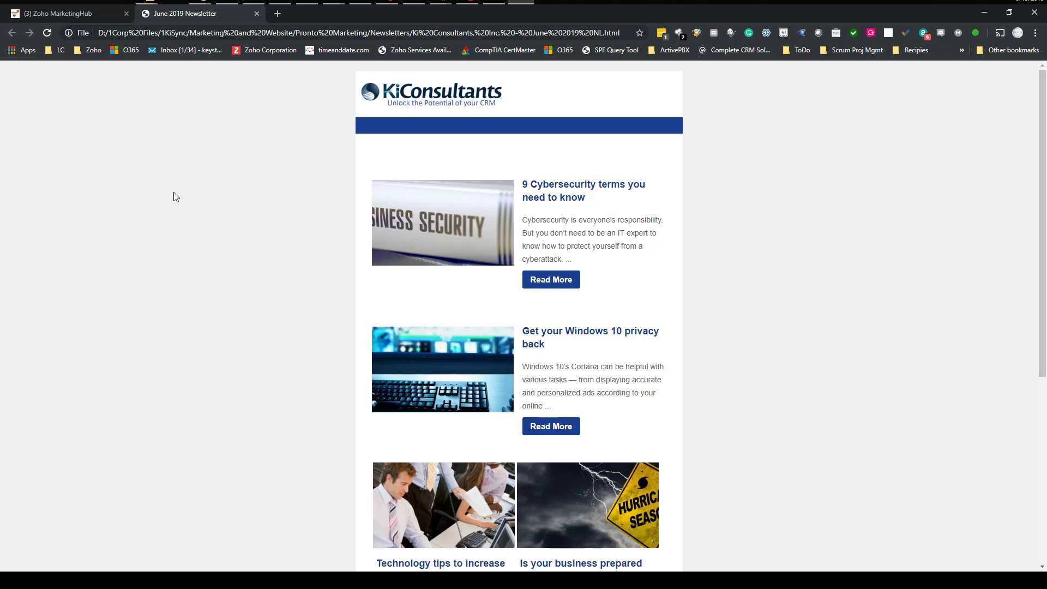
left_click(77, 13)
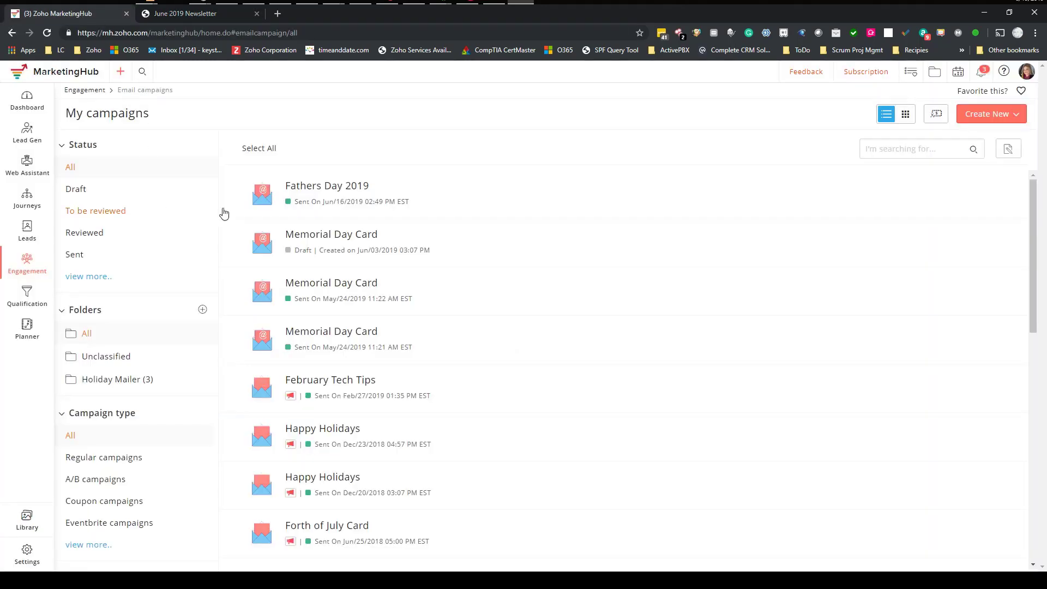
- Reload Email campaigns and choose Create New > Advanced campaign to reach the A/B Testing option
mouse_move(28, 271)
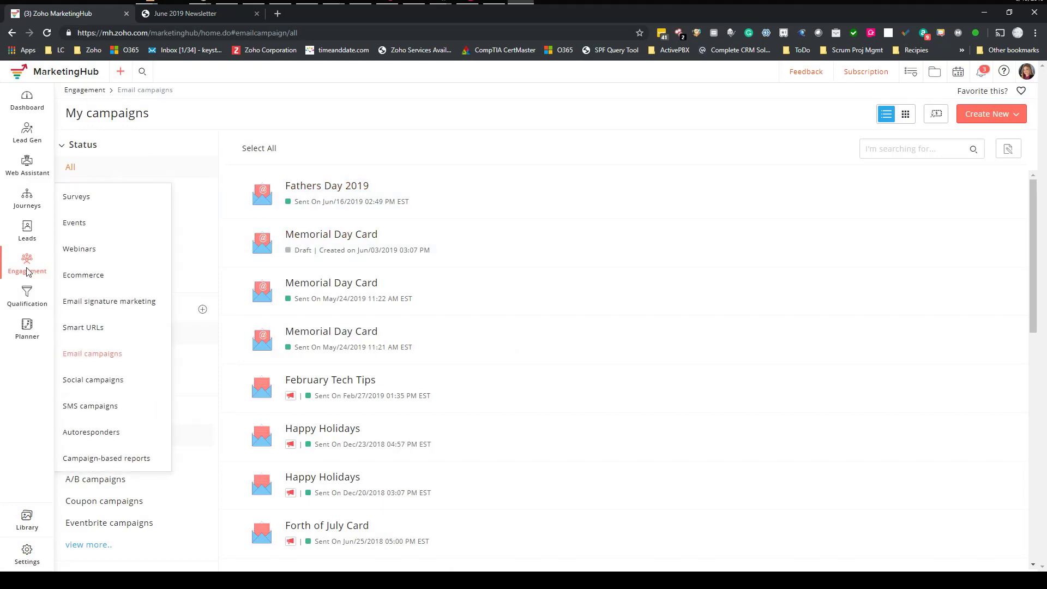
left_click(106, 354)
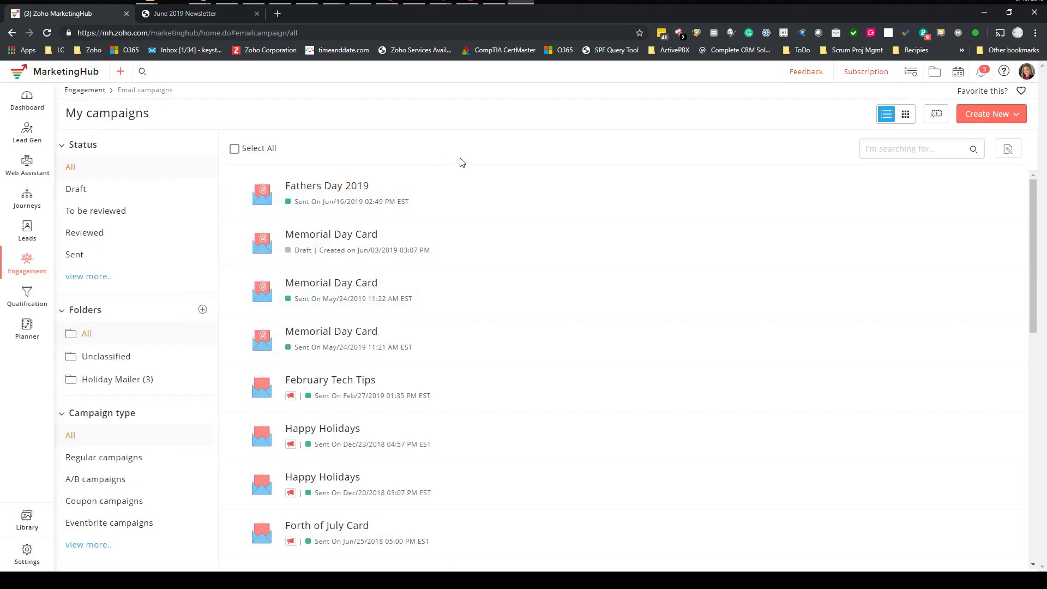
left_click(1017, 116)
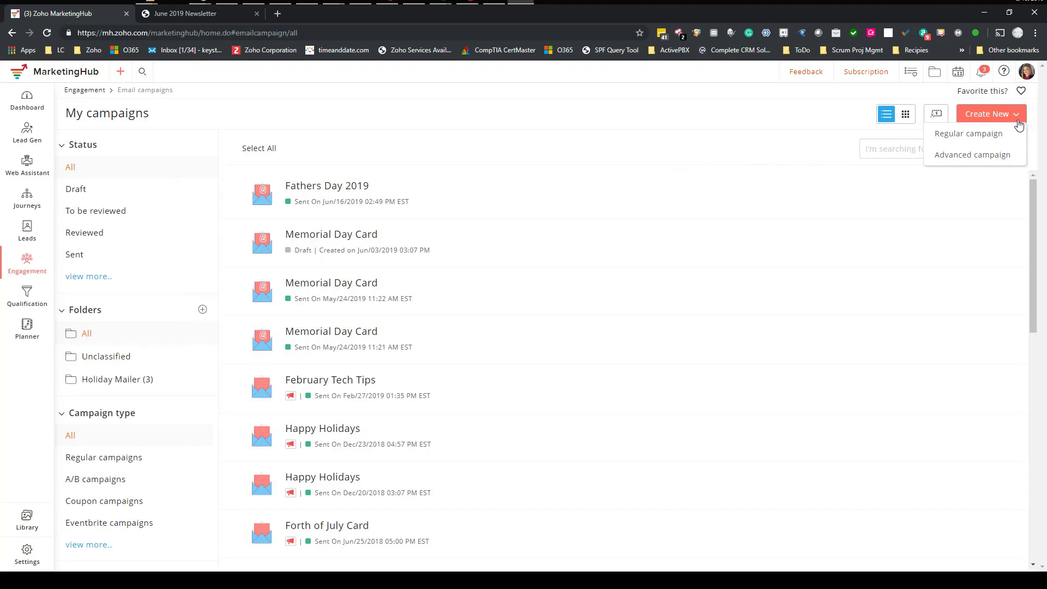
left_click(982, 157)
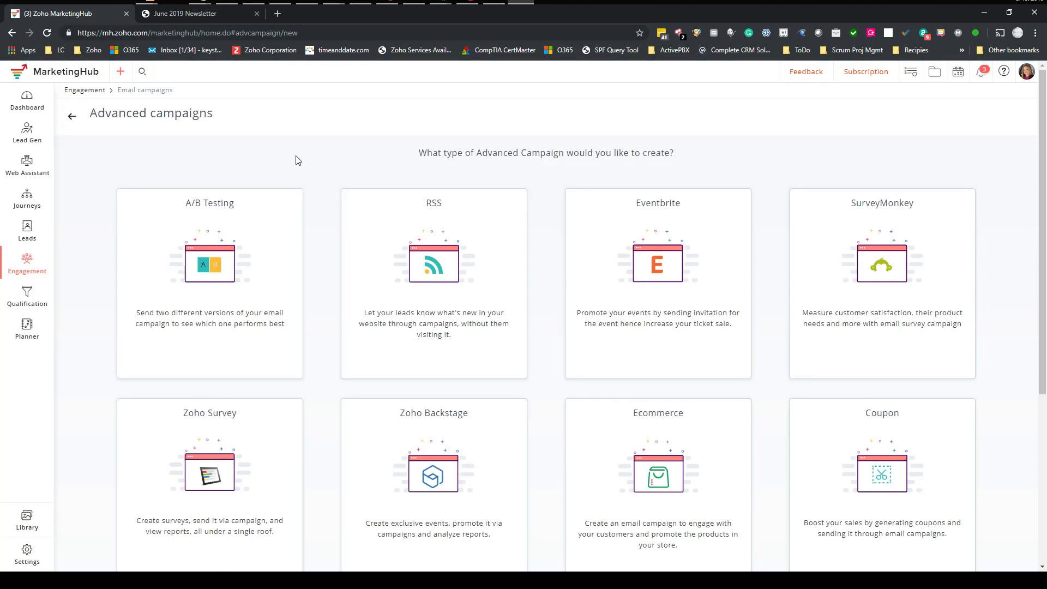
mouse_move(214, 246)
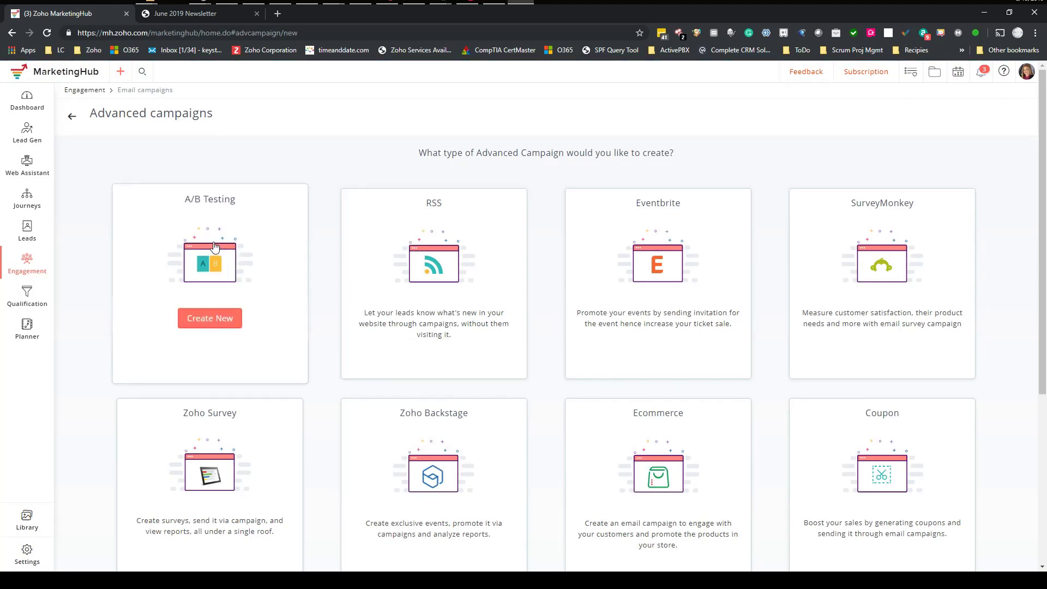
- Start a new A/B Testing campaign named 'June 2019 Newsletter'
left_click(222, 325)
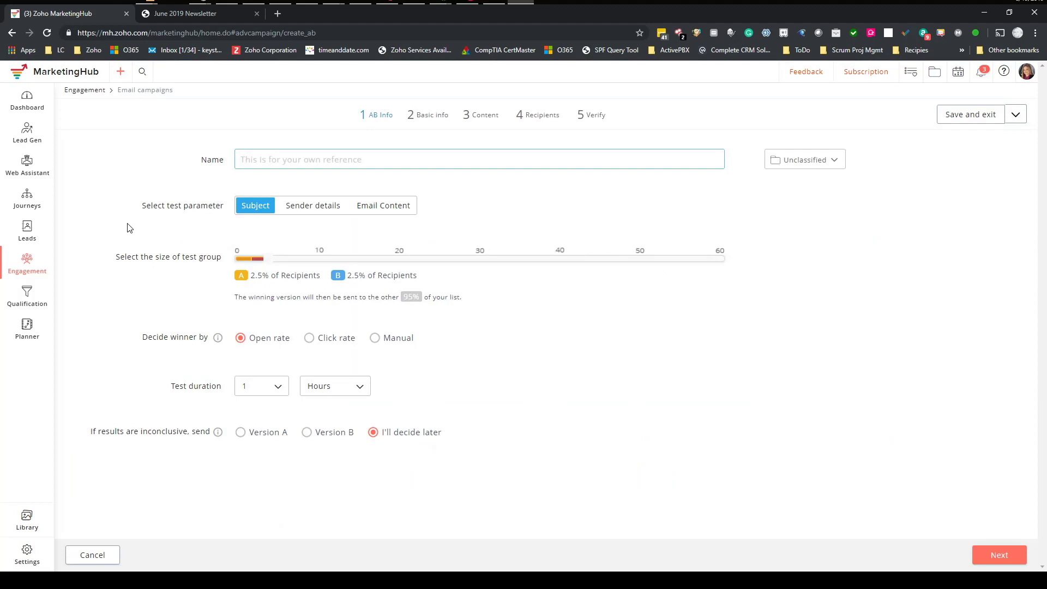
type("June 2019 Newsletter")
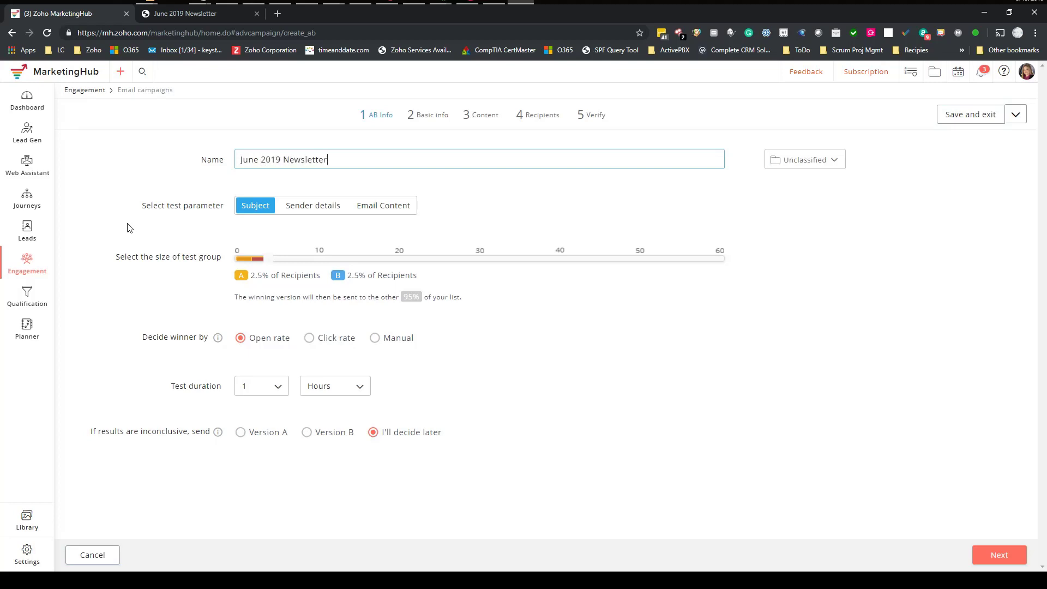
- File the campaign in a newly created 'Newsletter' folder
left_click(808, 162)
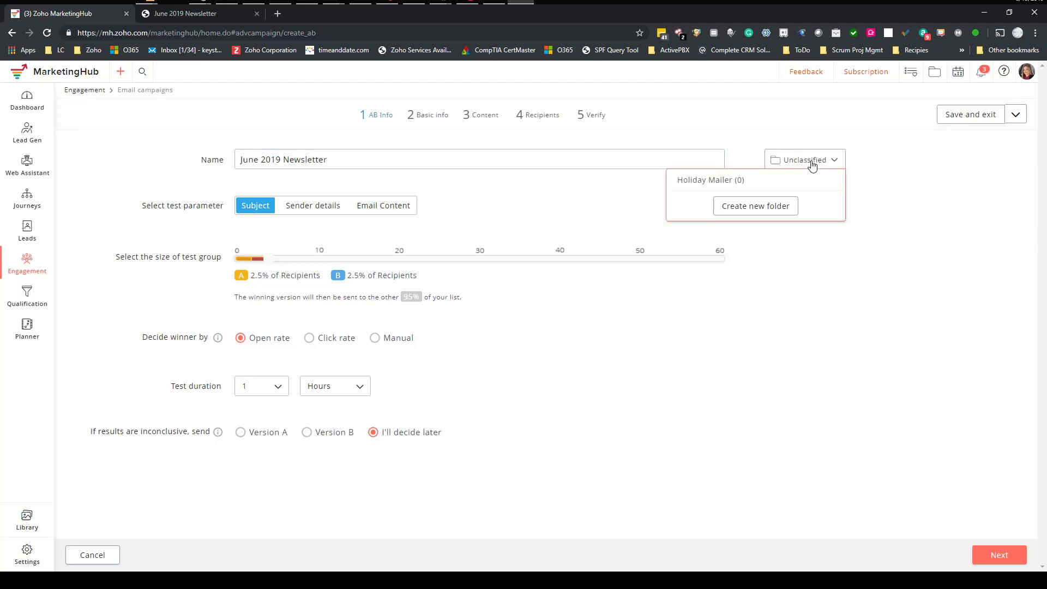
left_click(756, 206)
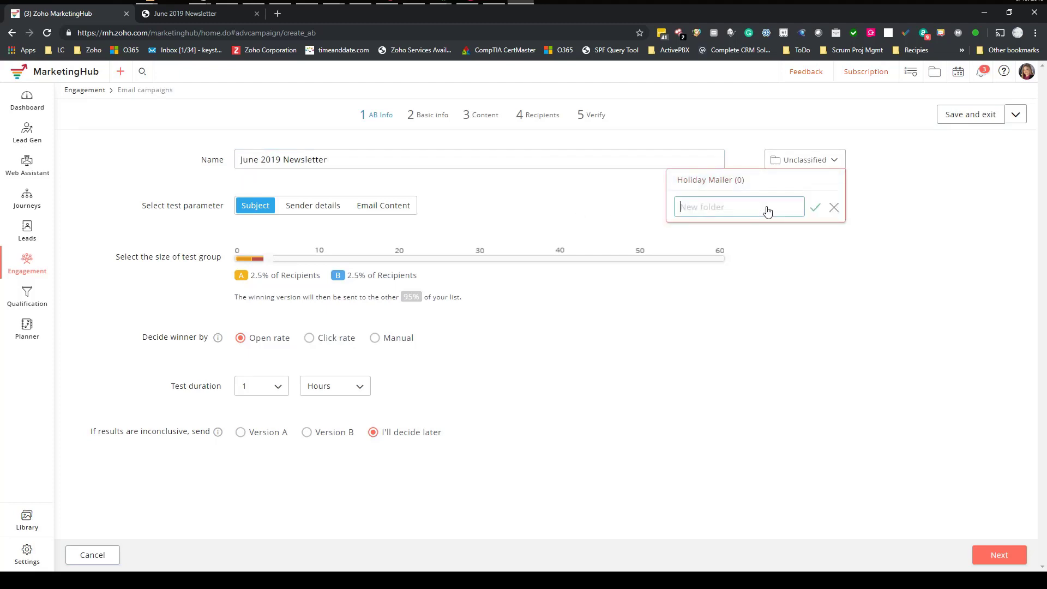
type("Newsletter")
left_click(816, 212)
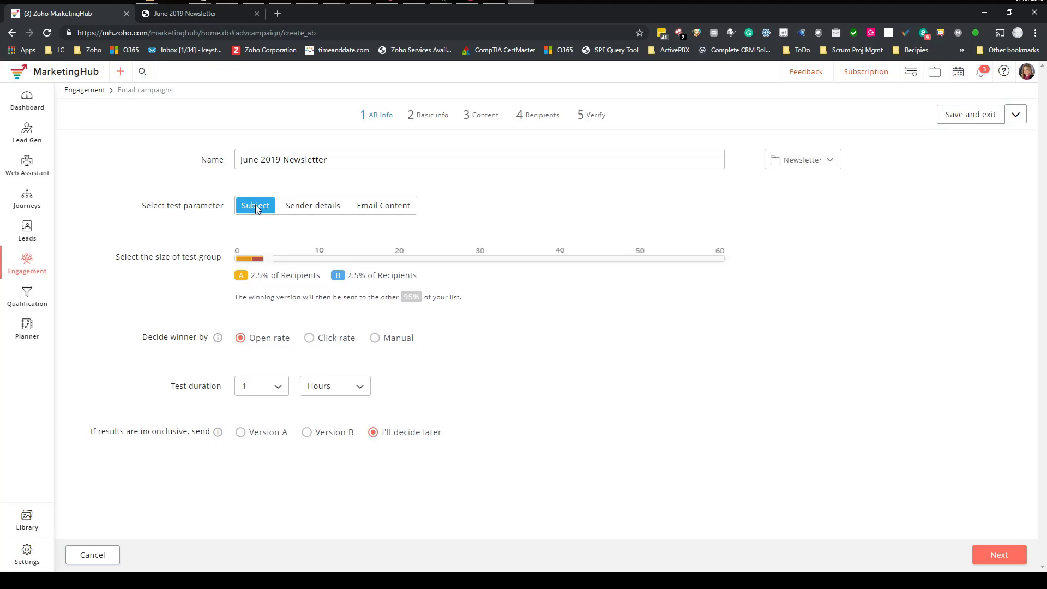
left_click(197, 14)
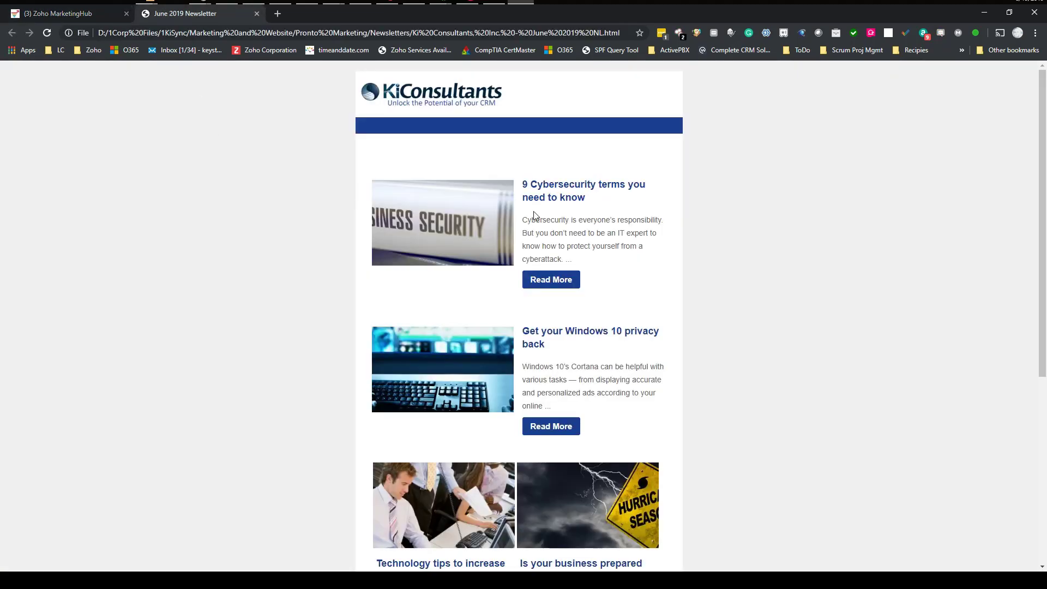
left_click(81, 15)
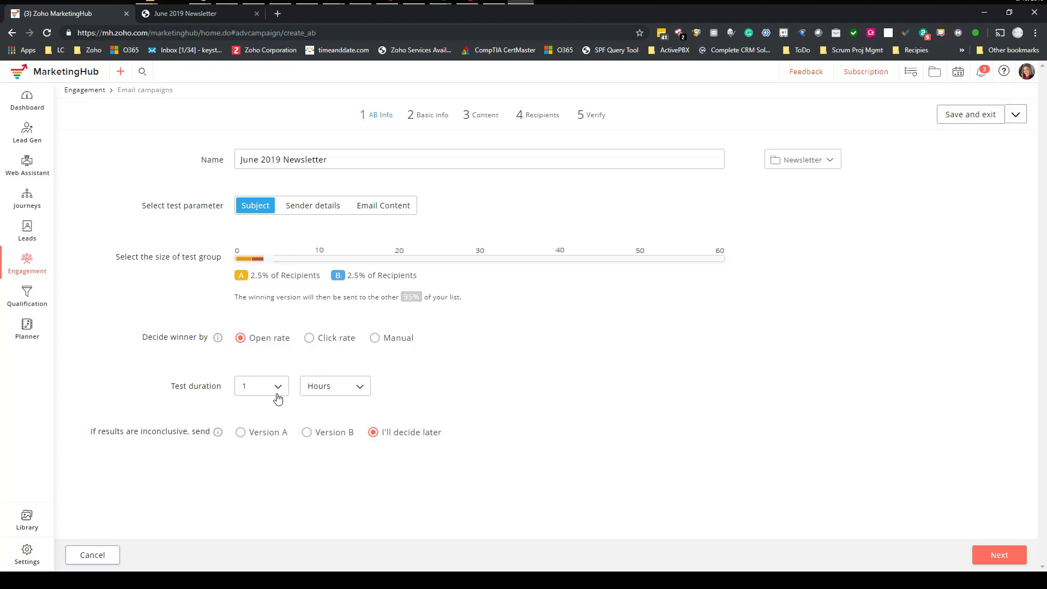
- Set the A/B test duration to 4 hours and proceed to the basic info step
left_click(360, 389)
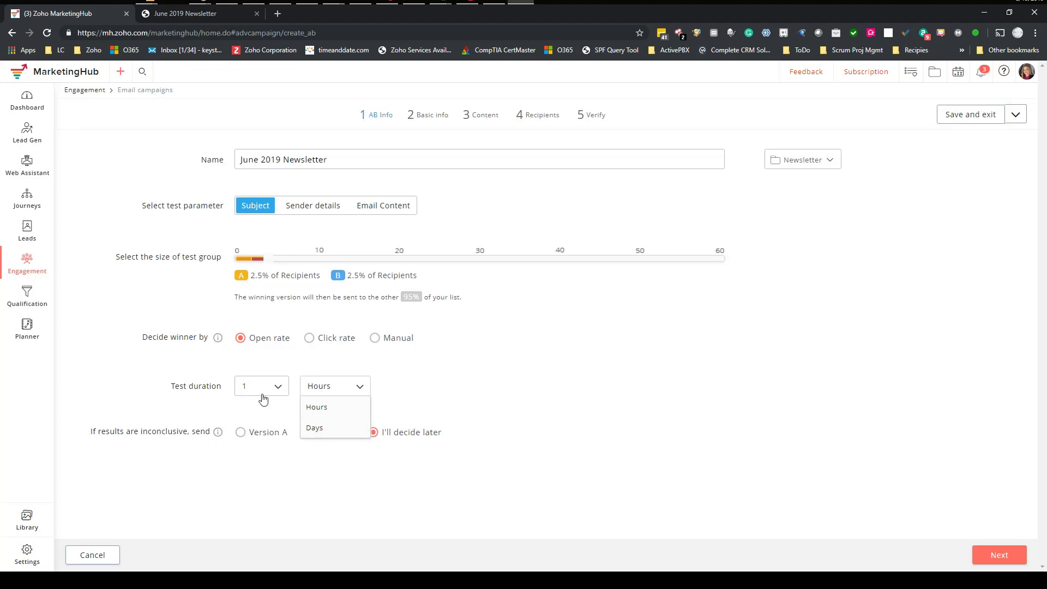
left_click(279, 388)
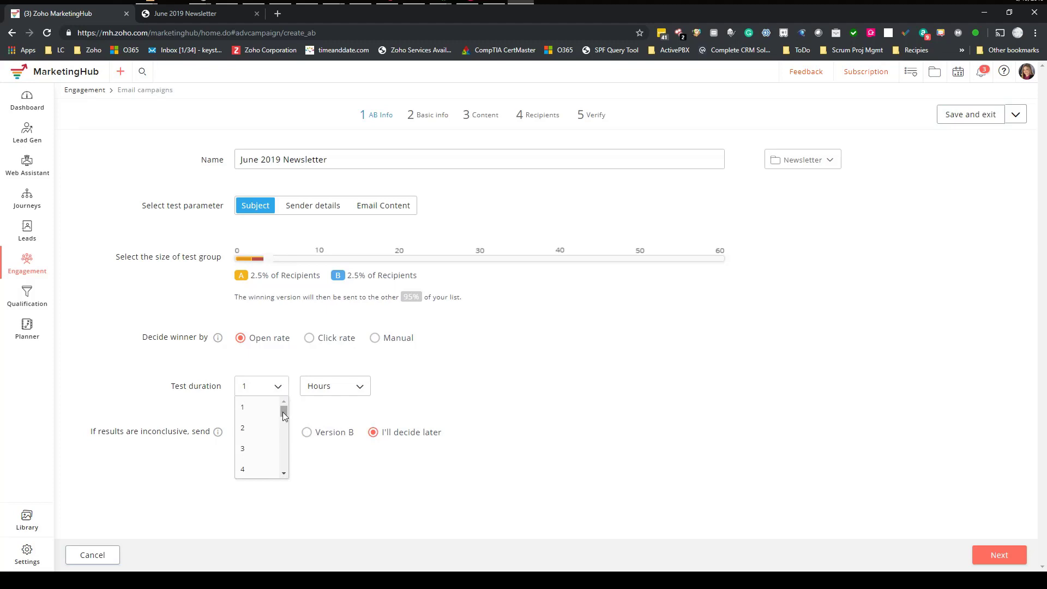
left_click(250, 426)
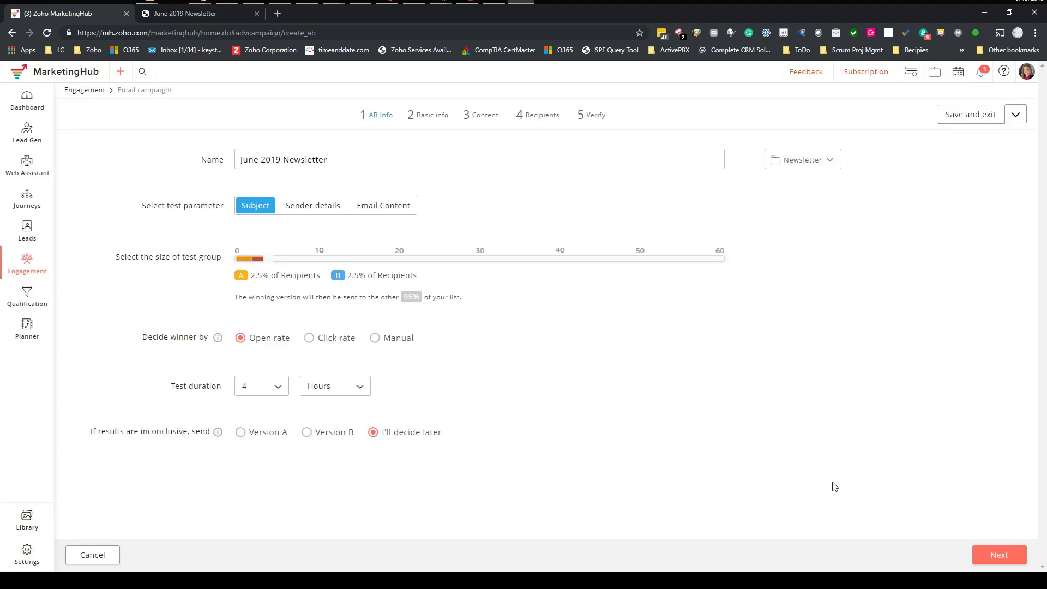
left_click(1000, 555)
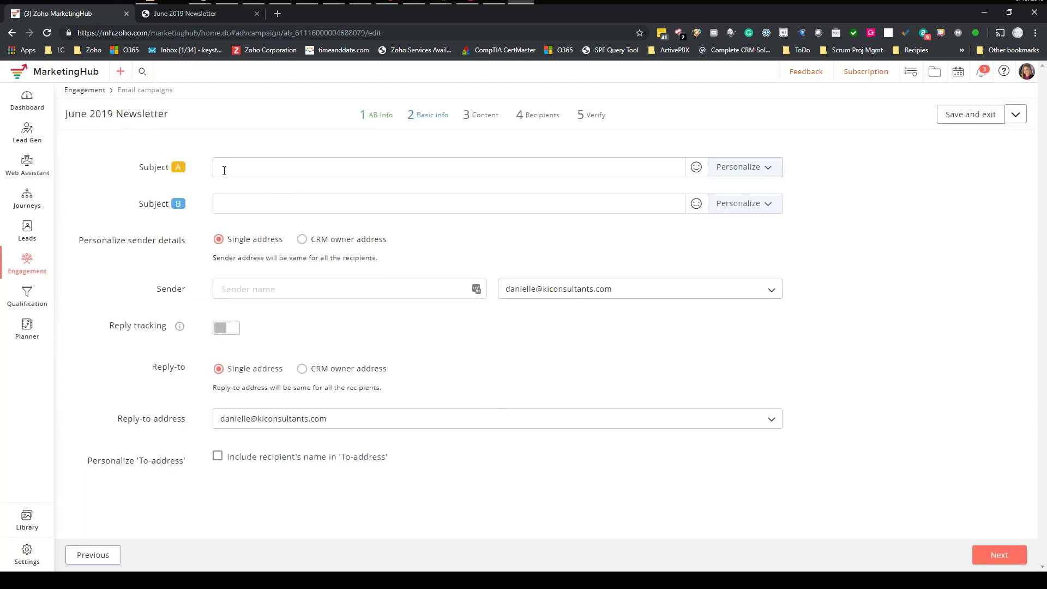
- Build Subject A from the lead's first-name tag, ', here are' and the copied '9 Cybersecurity terms' headline
left_click(763, 169)
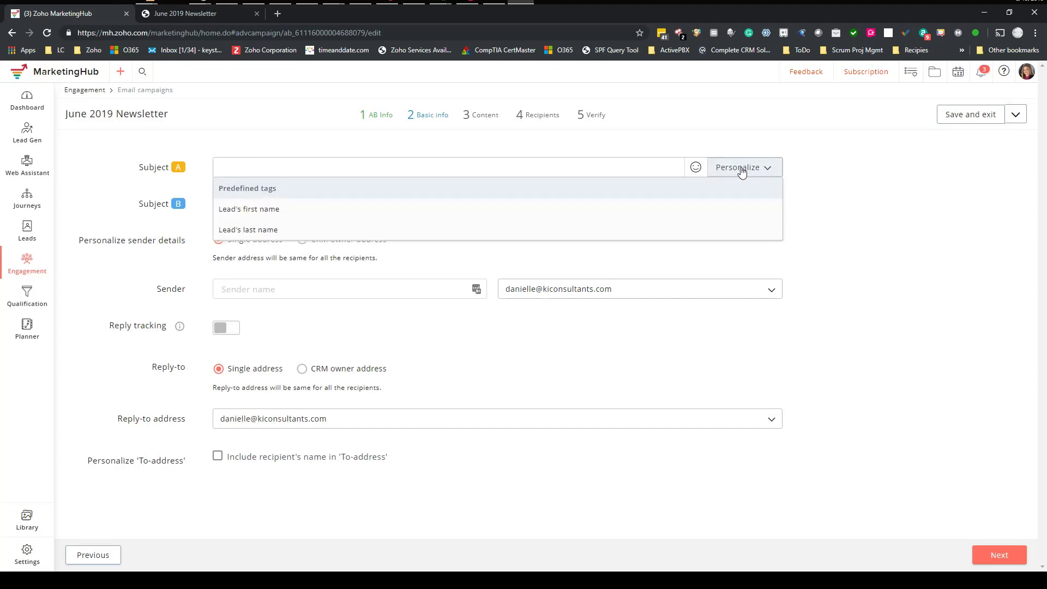
left_click(267, 211)
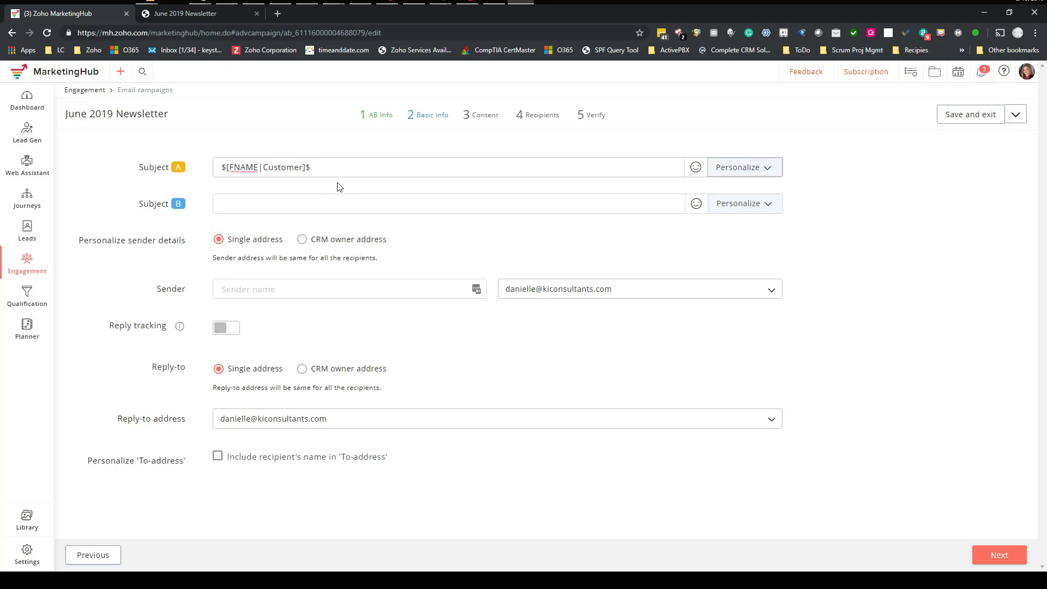
type(",")
left_click(175, 14)
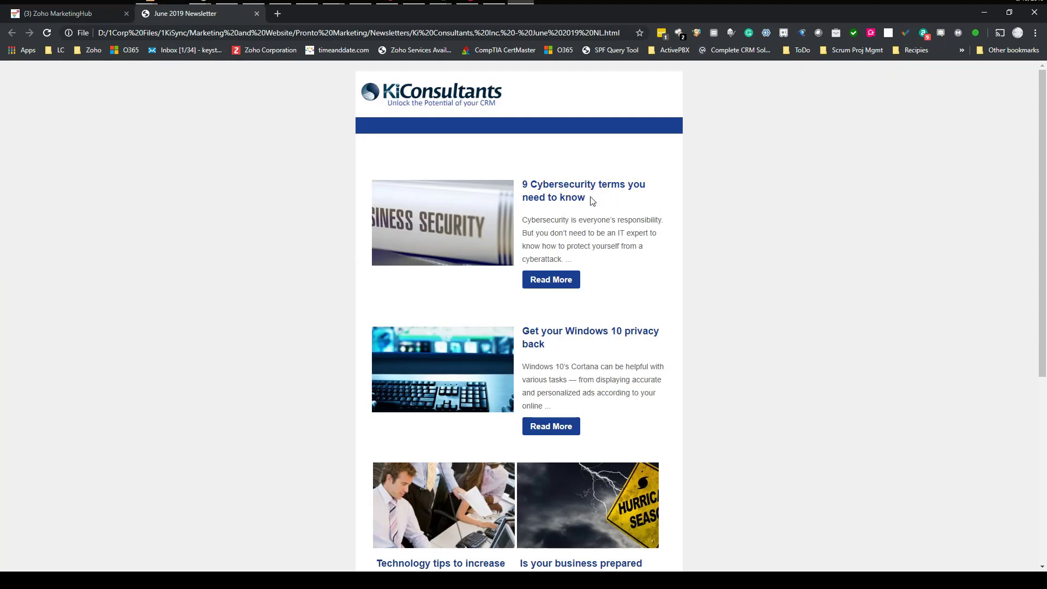
left_click_drag(590, 198, 525, 191)
key("ctrl+c")
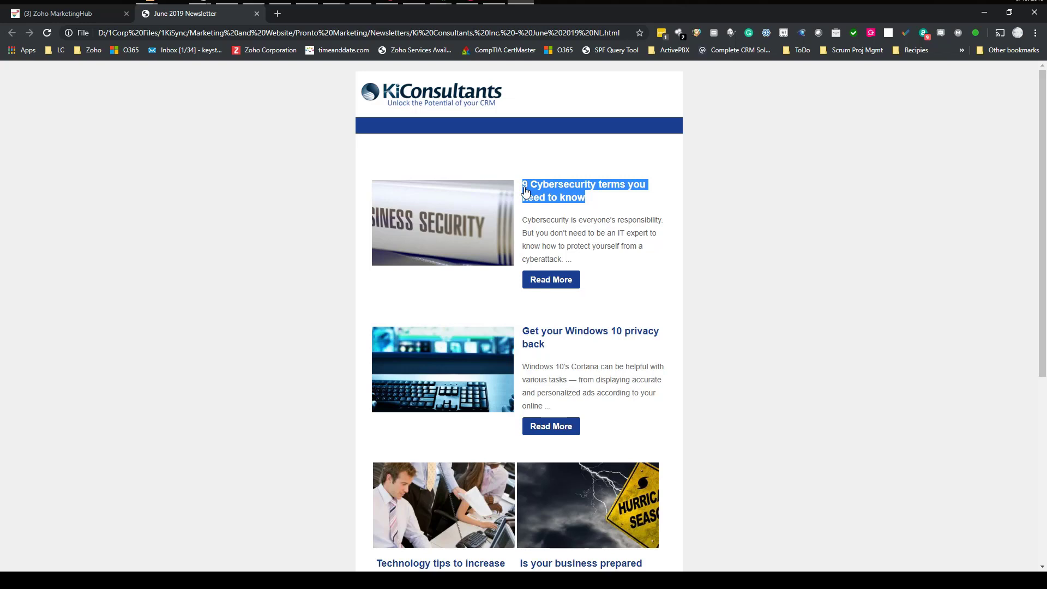
left_click(104, 15)
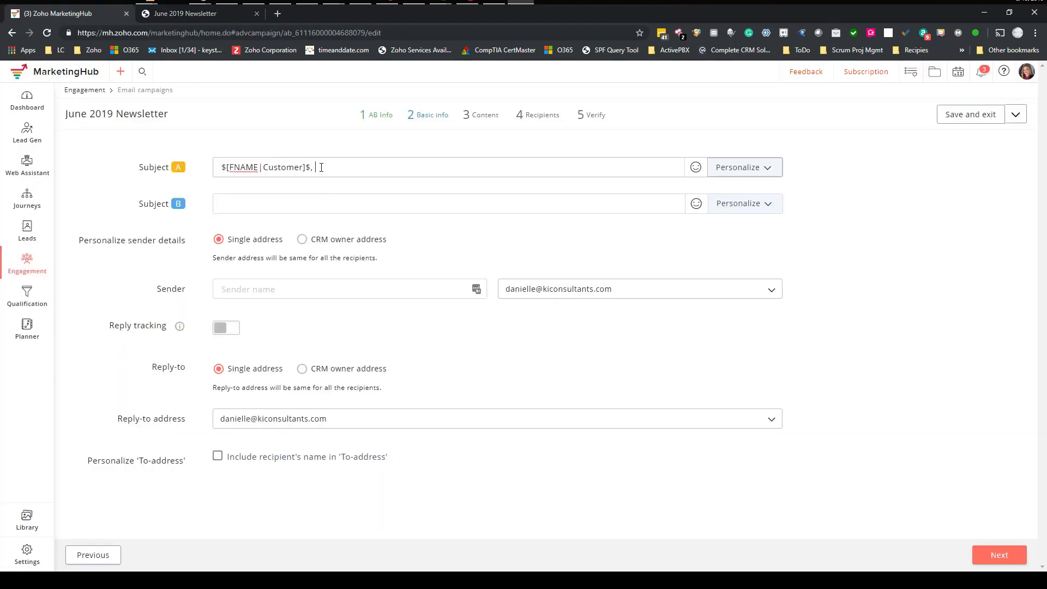
type("here are")
key("ctrl+v")
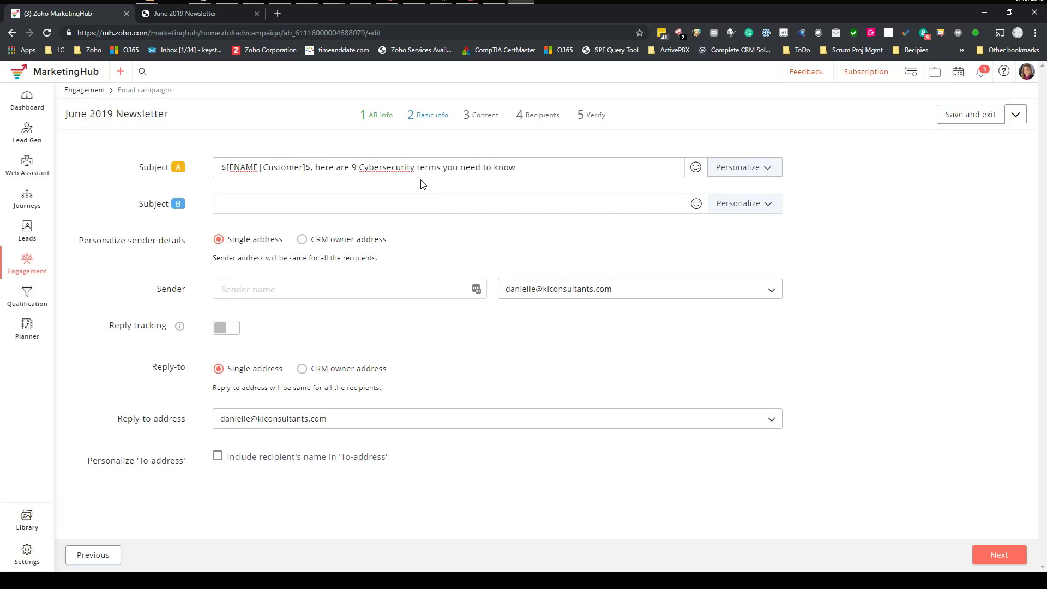
- Make Subject B the lead's first-name tag followed by the pasted 'Get your Windows 10 privacy back' headline
left_click(764, 206)
left_click(273, 246)
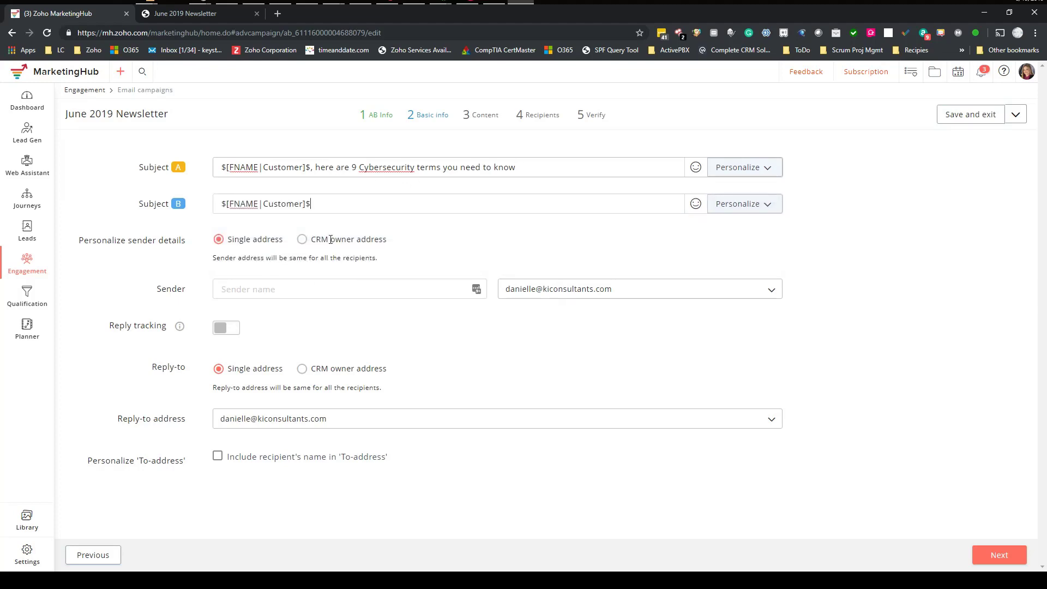
left_click(224, 14)
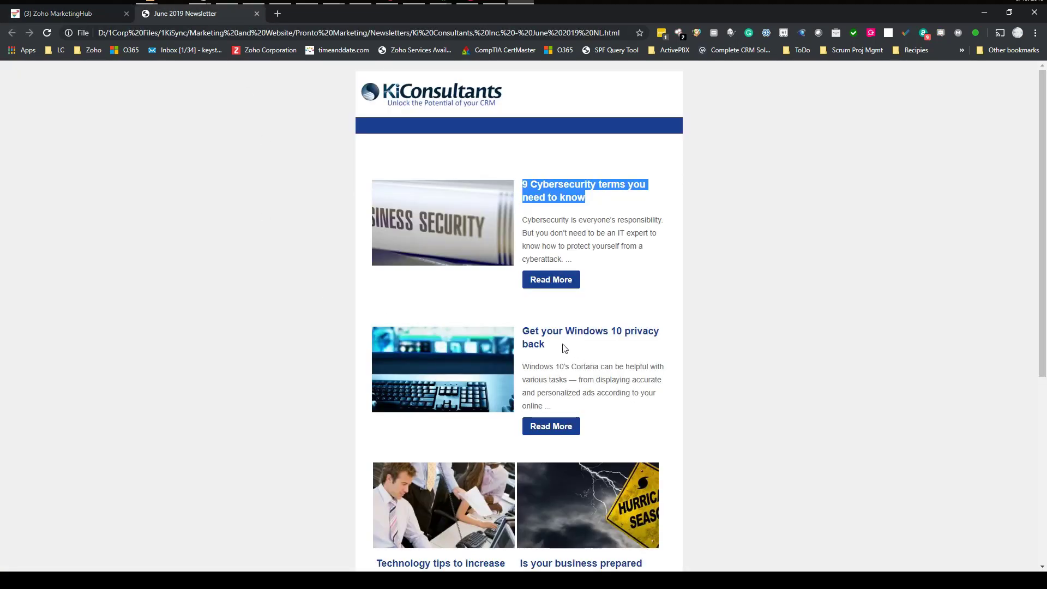
left_click_drag(552, 349, 525, 337)
key("ctrl+c")
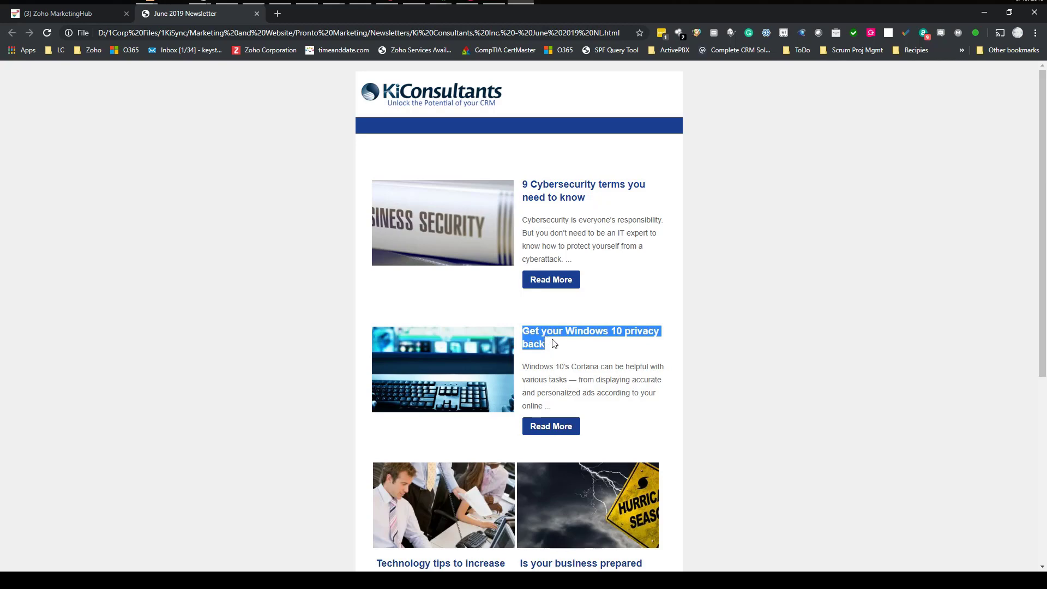
left_click(79, 13)
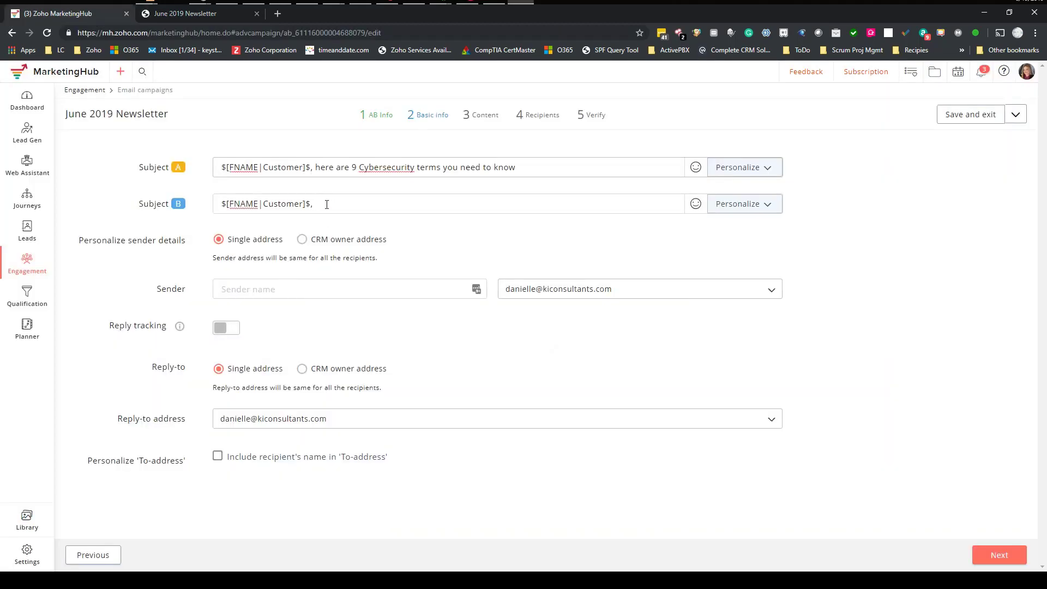
key("ctrl+v")
left_click_drag(93, 243, 192, 250)
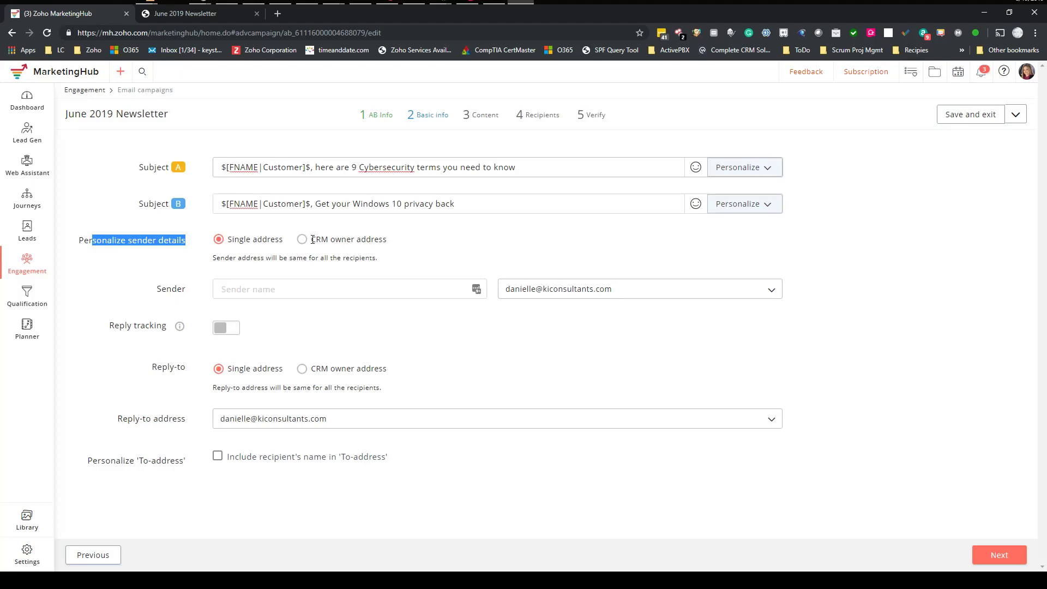
- Enter the sender's full name in the sender name field
left_click_drag(313, 239, 386, 241)
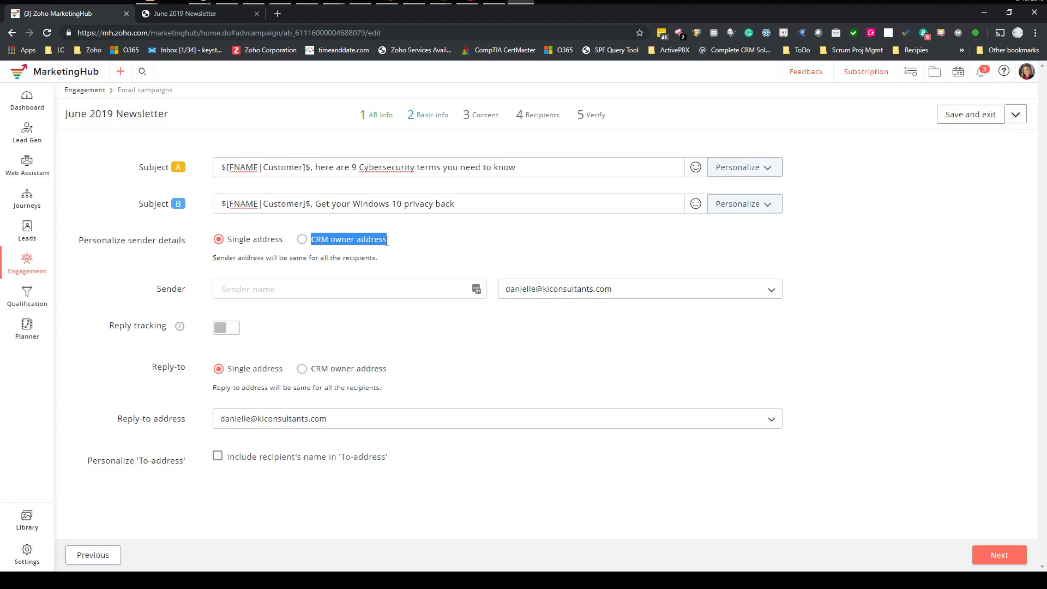
left_click(237, 290)
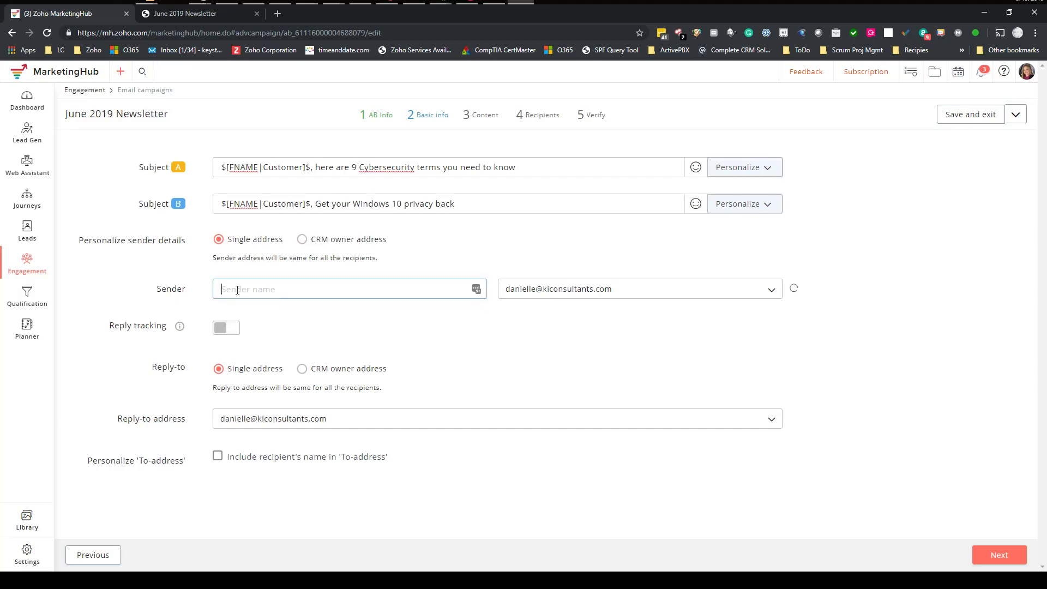
- Include each recipient's name in the To-address and continue to the content step
mouse_move(179, 329)
left_click_drag(311, 369, 397, 375)
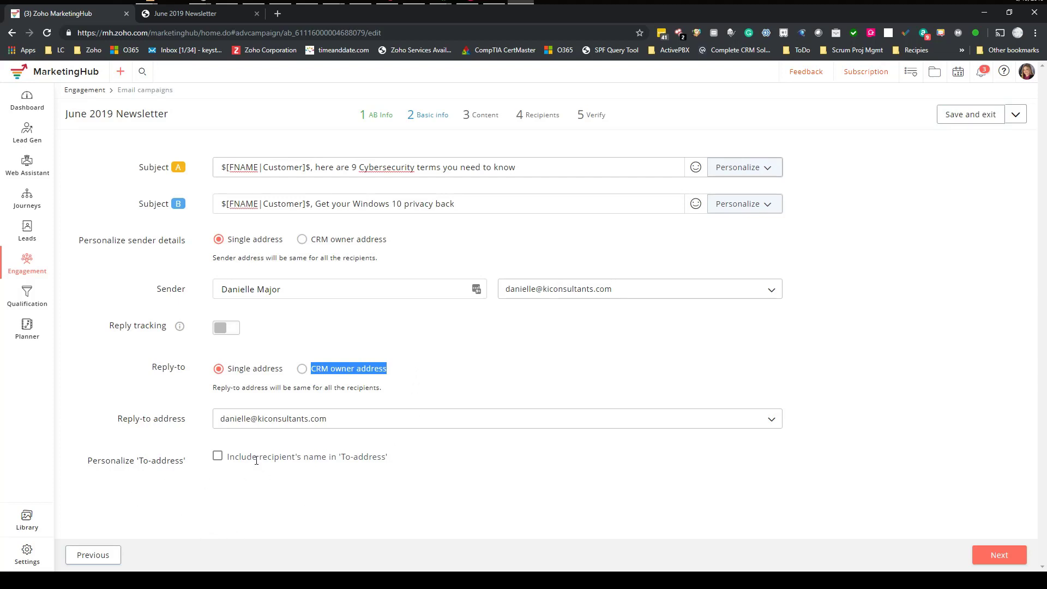
left_click(220, 458)
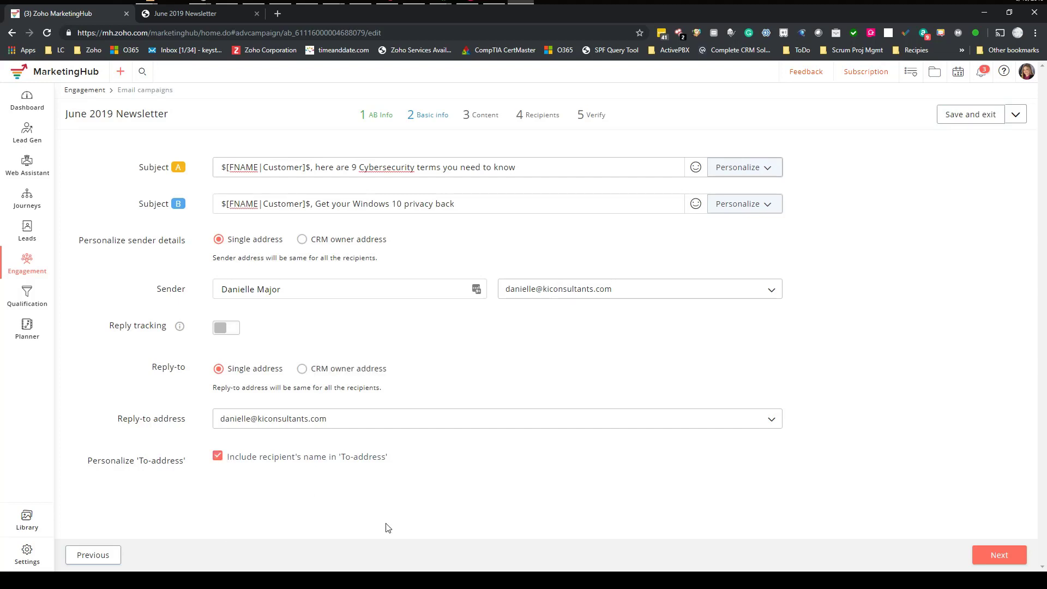
left_click(993, 555)
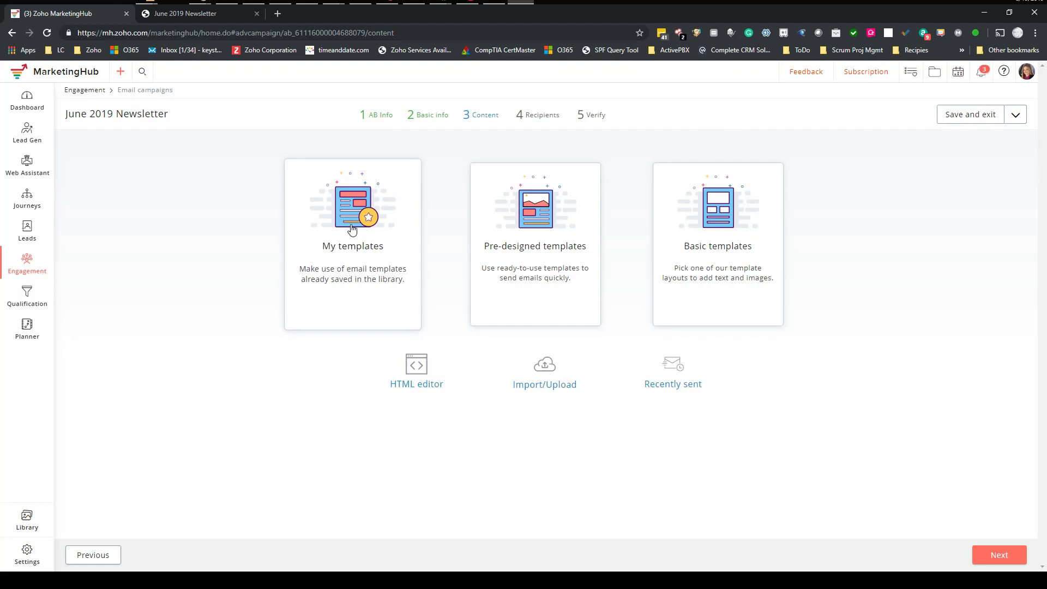
- Open the pre-designed templates and filter them to the Business category
left_click(540, 228)
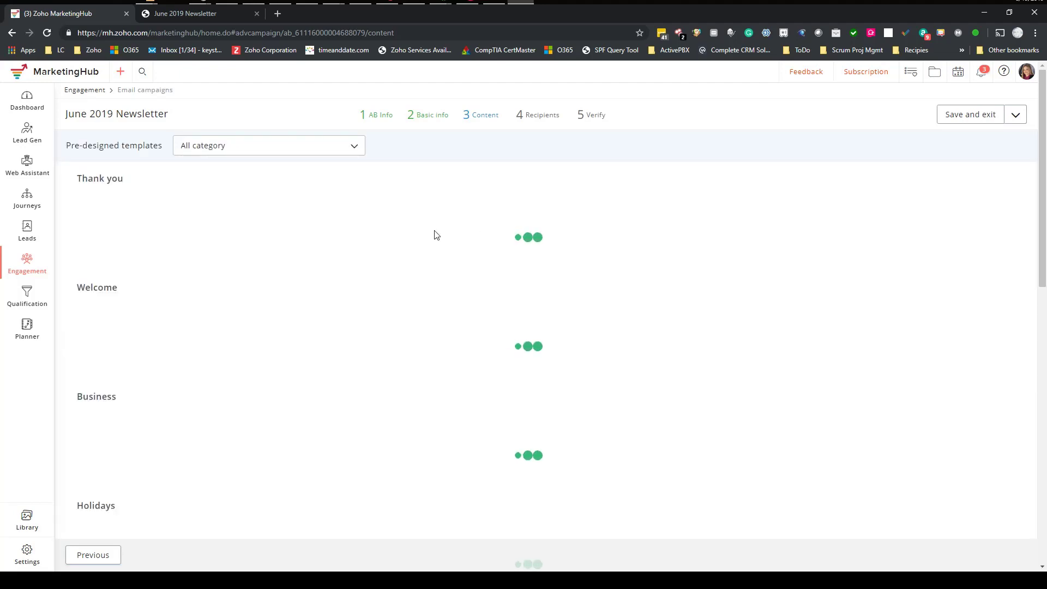
left_click(356, 146)
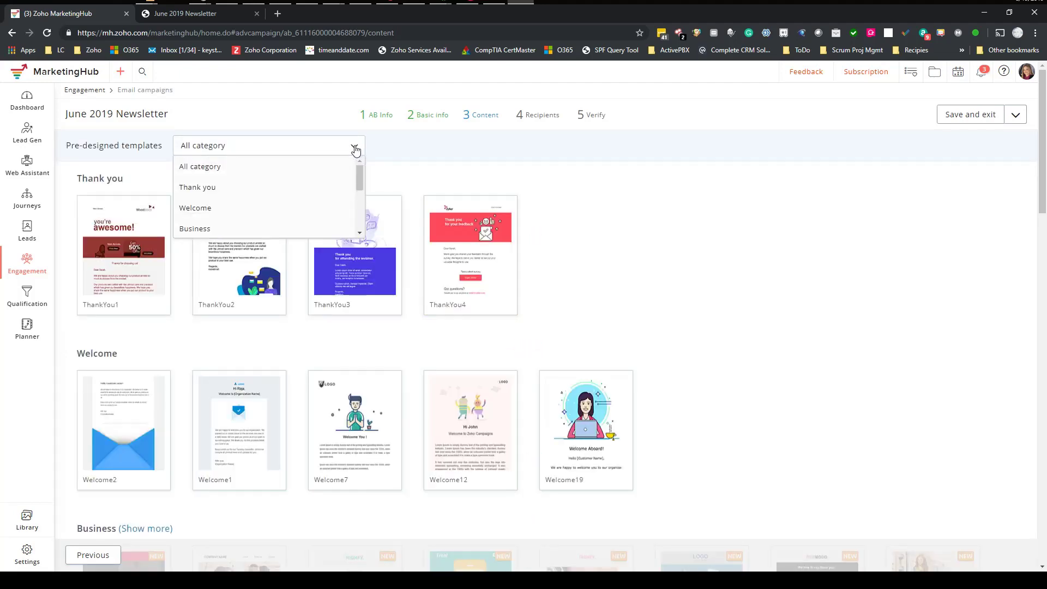
left_click(292, 228)
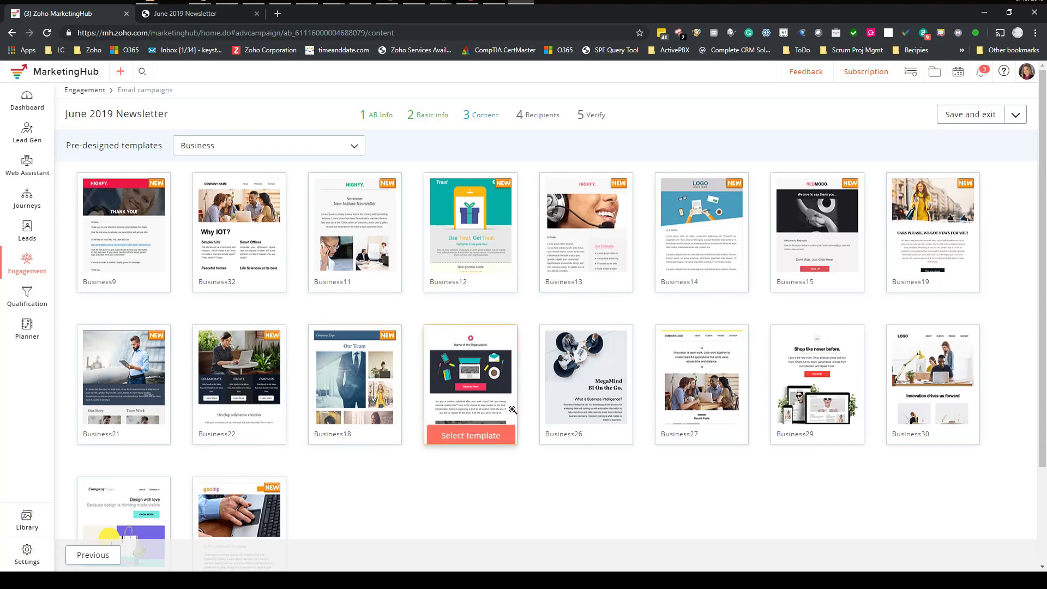
scroll(496, 397, "down", 1)
scroll(494, 398, "up", 1)
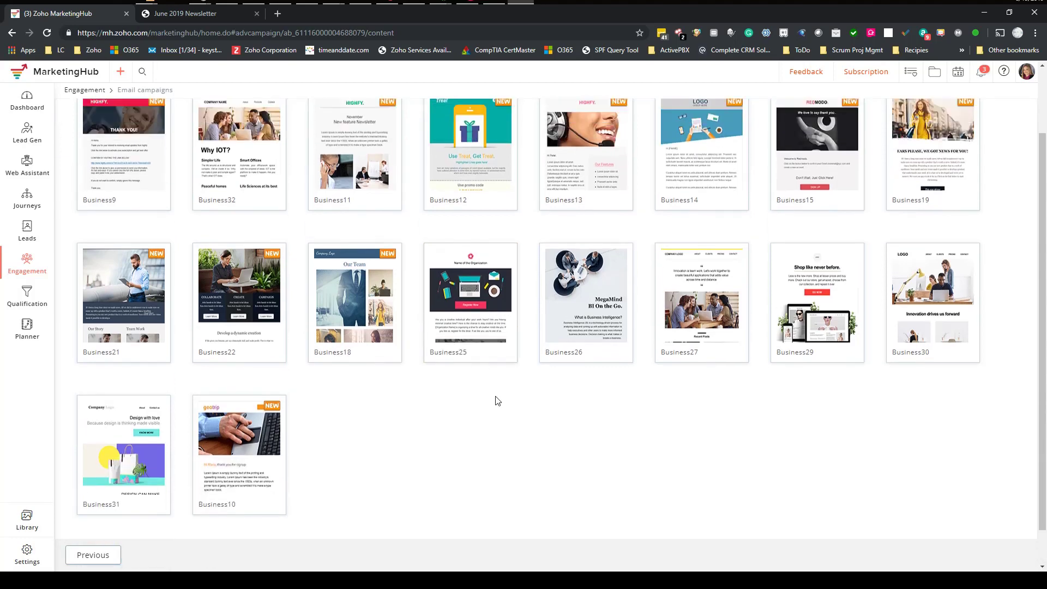
- Switch the template category to Holidays, scan the designs, then go back to basic info
left_click(354, 146)
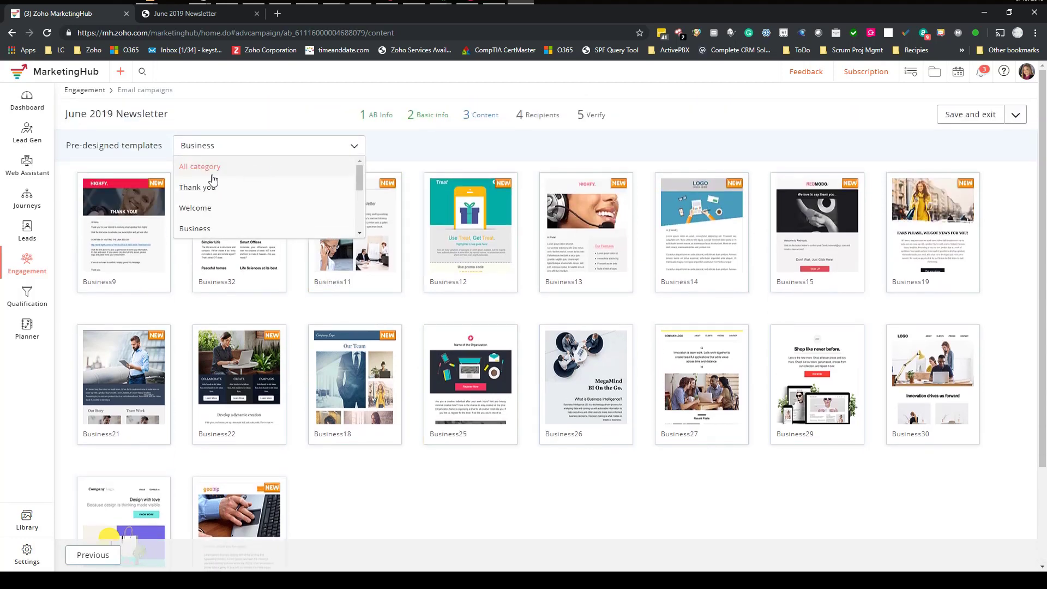
scroll(294, 206, "down", 2)
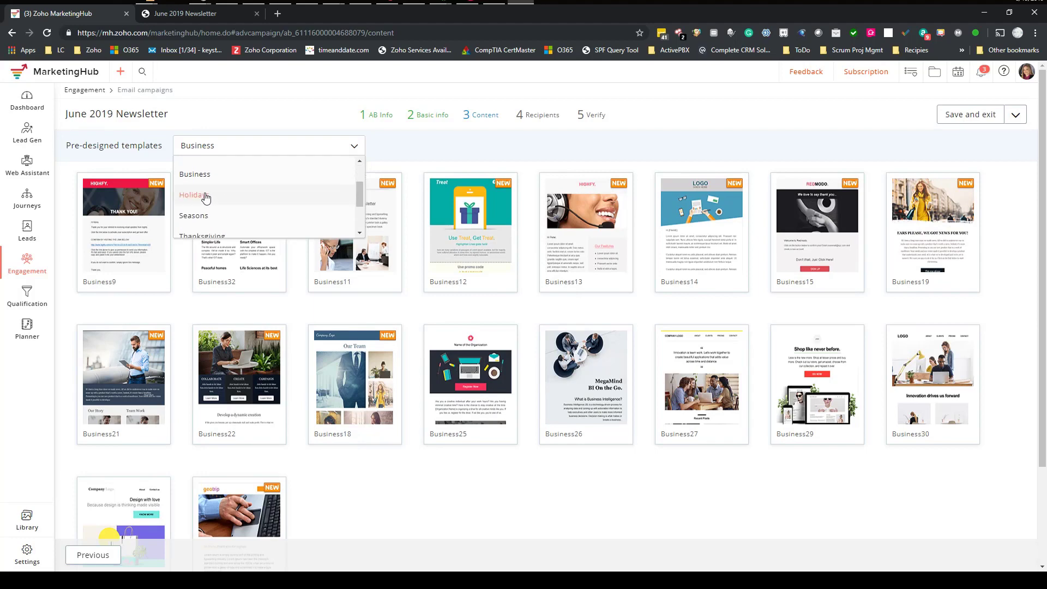
left_click(205, 198)
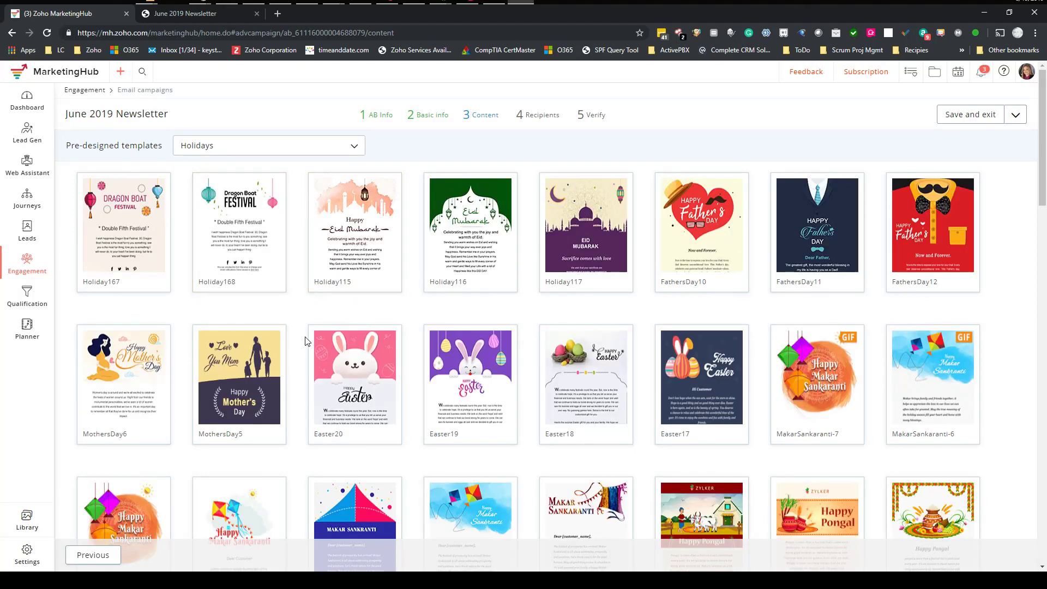
scroll(428, 317, "down", 2)
scroll(330, 354, "down", 1)
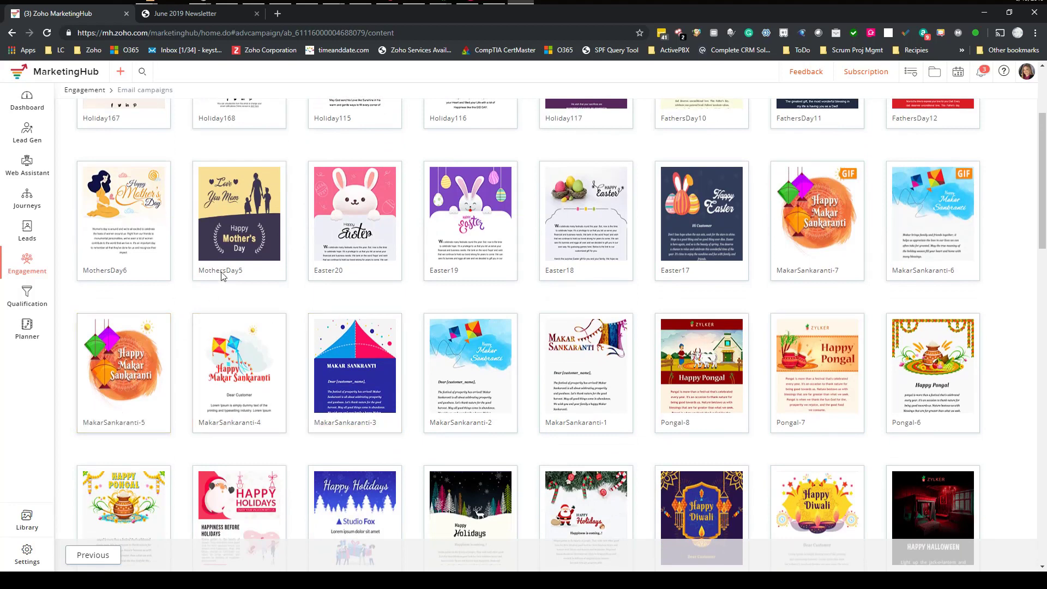
mouse_move(240, 252)
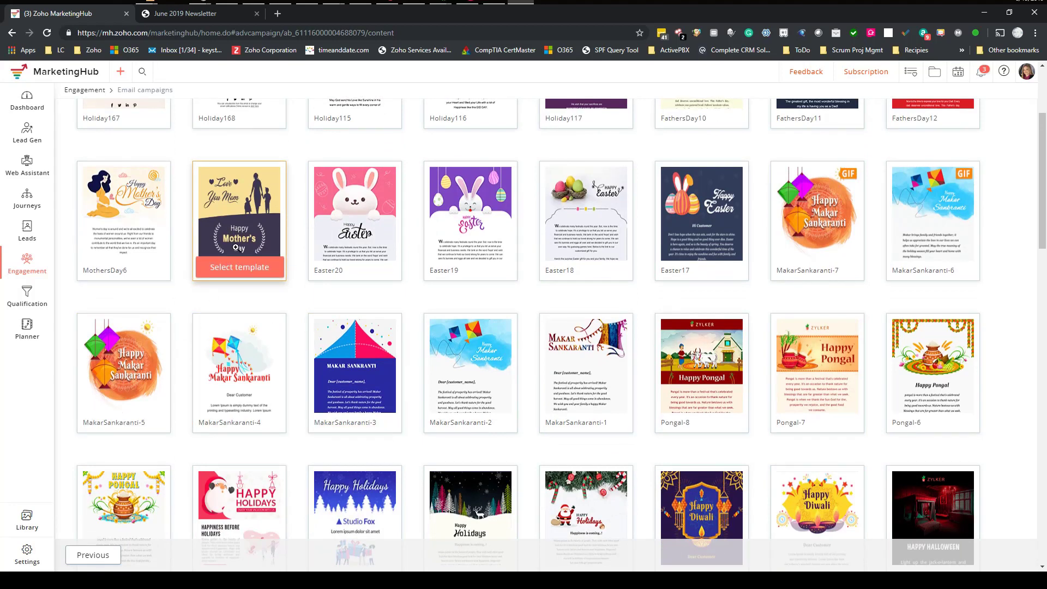
scroll(236, 247, "up", 3)
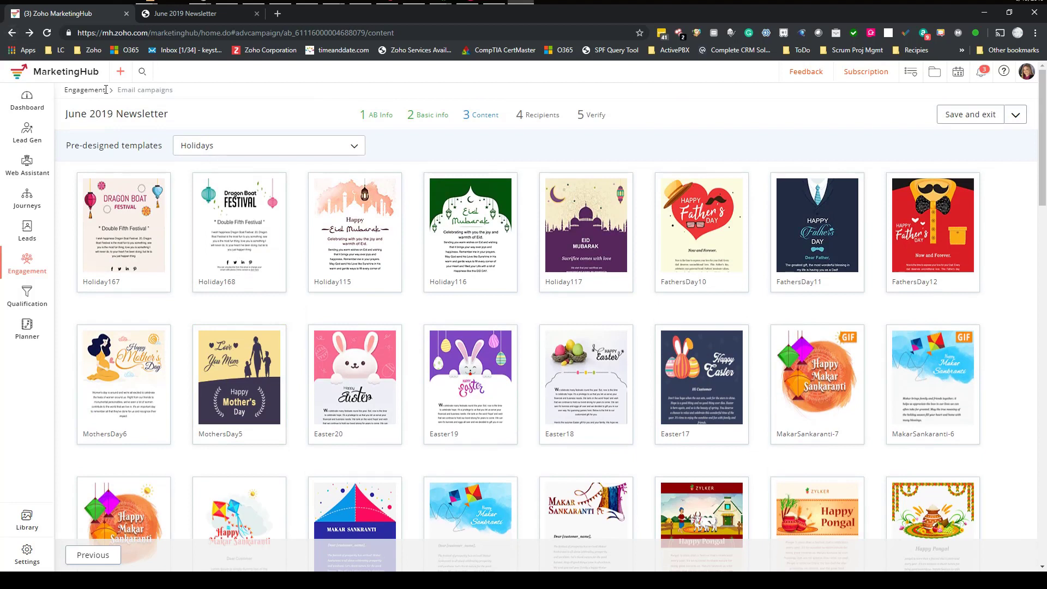
left_click(11, 33)
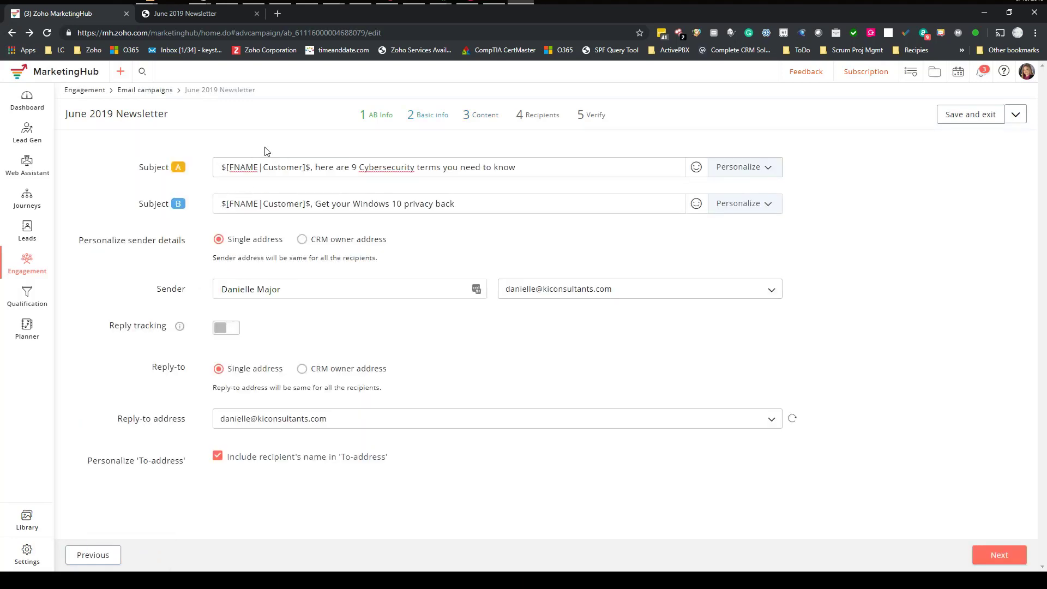
- Continue to the content step and choose Import/Upload > Upload from computer
left_click(1001, 557)
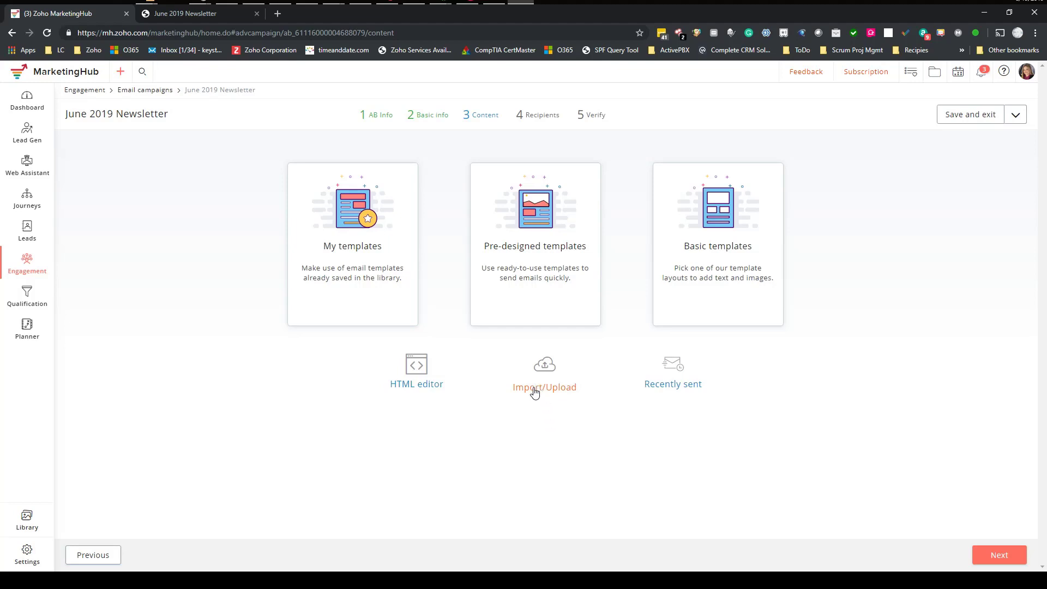
left_click(545, 369)
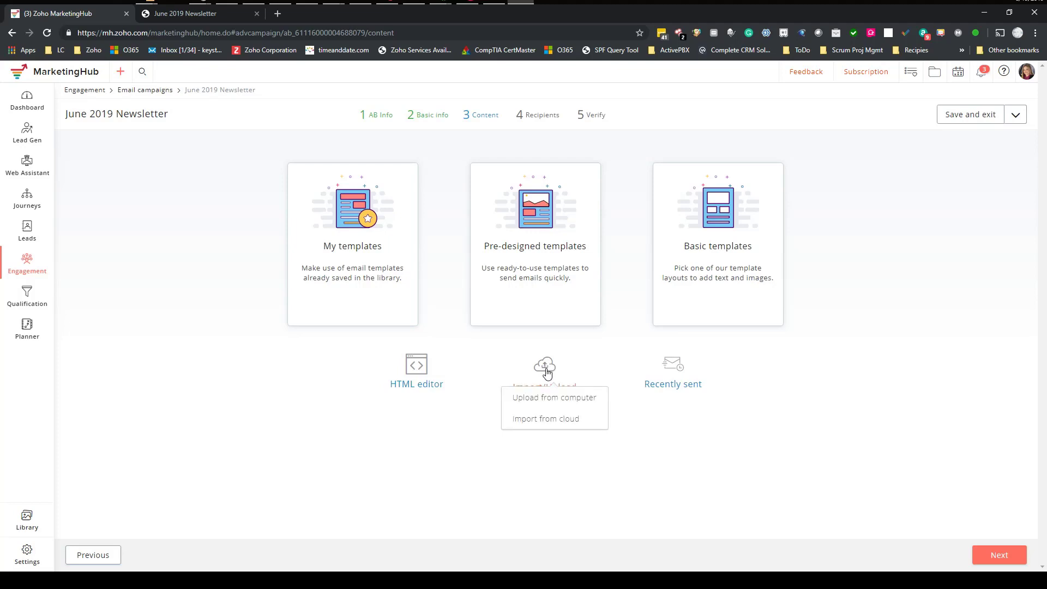
left_click(539, 403)
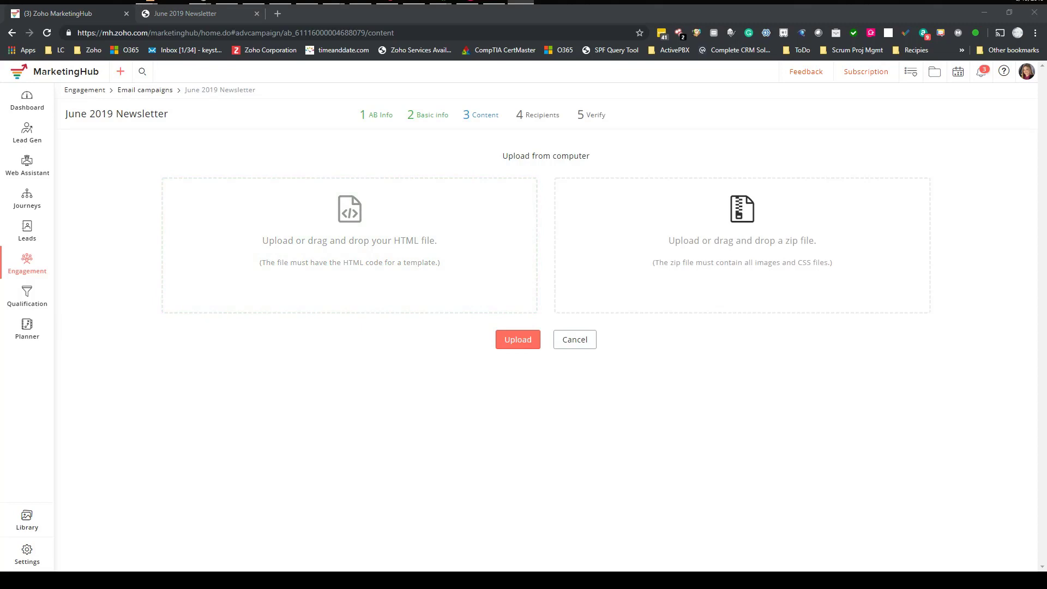
- Select the Ki Consultants HTML file and upload it as the email content
left_click(346, 258)
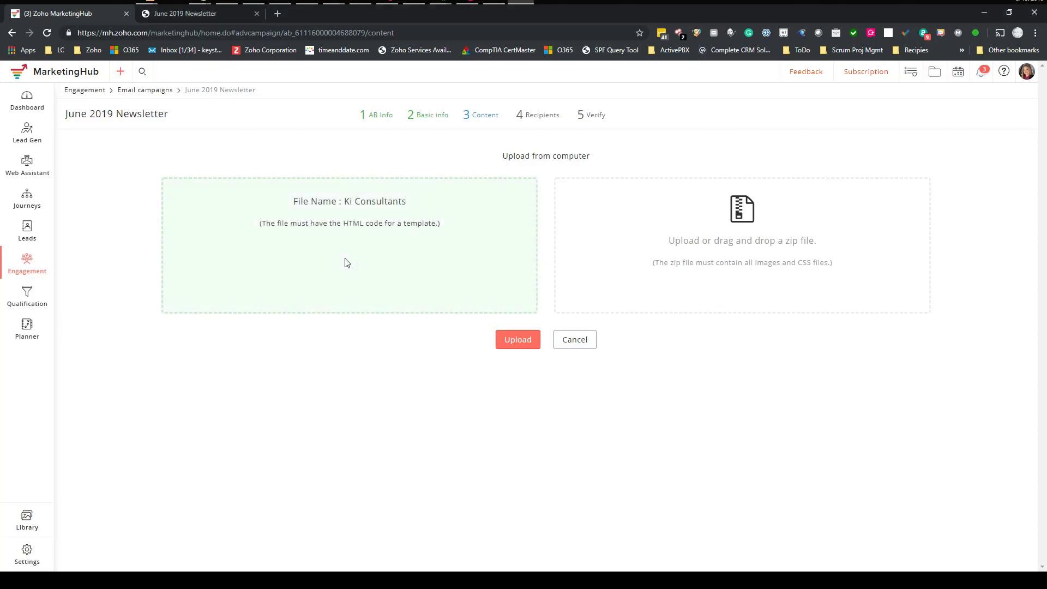
left_click(521, 336)
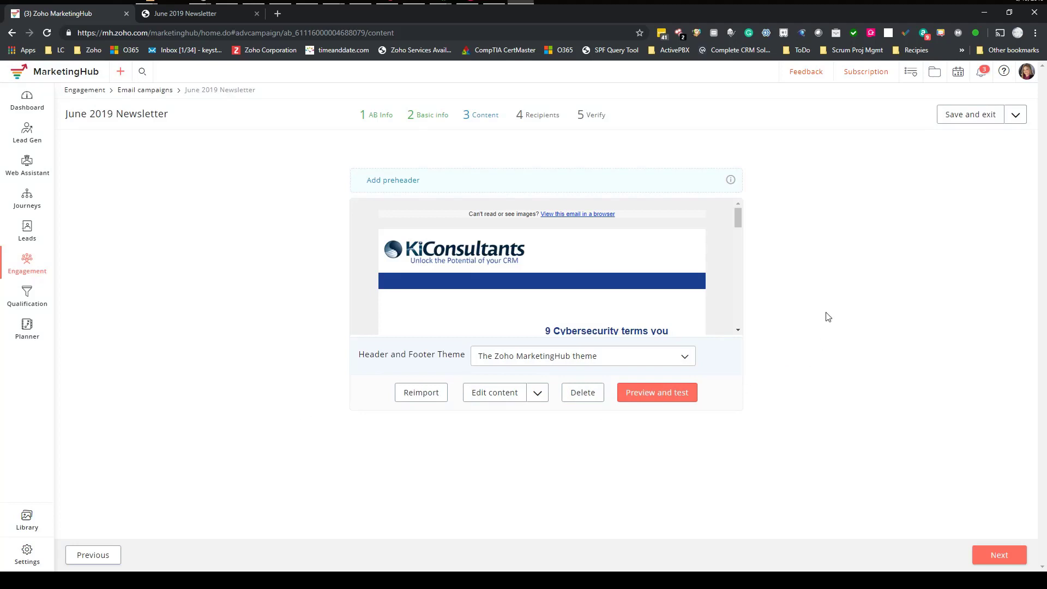
- Add the preheader 'June Newsletter' above the KiConsultants newsletter content
mouse_move(738, 218)
left_mouse_down()
mouse_move(737, 227)
mouse_move(738, 218)
left_mouse_up()
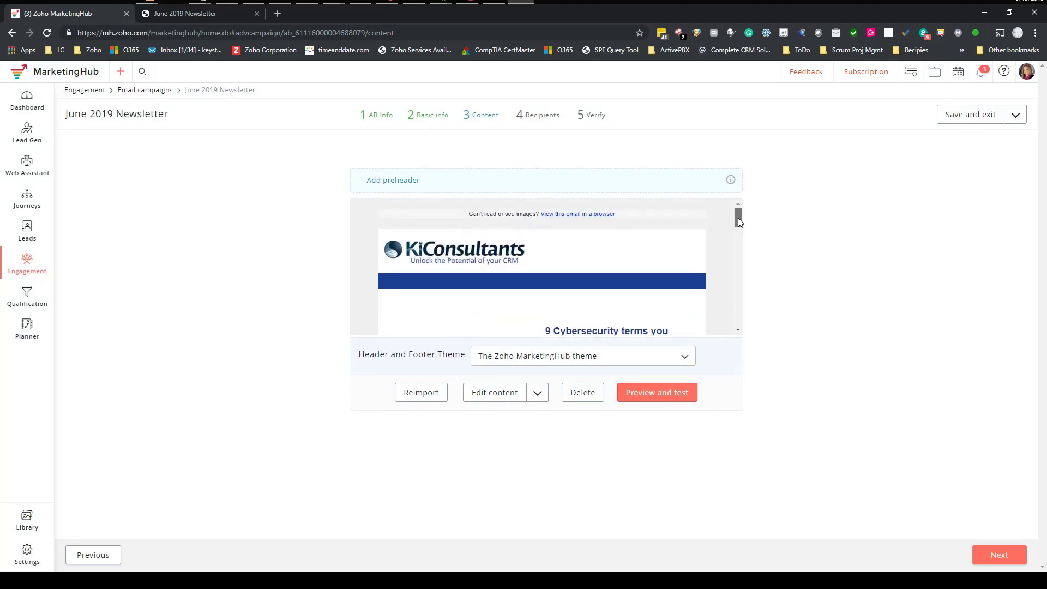
left_click(398, 182)
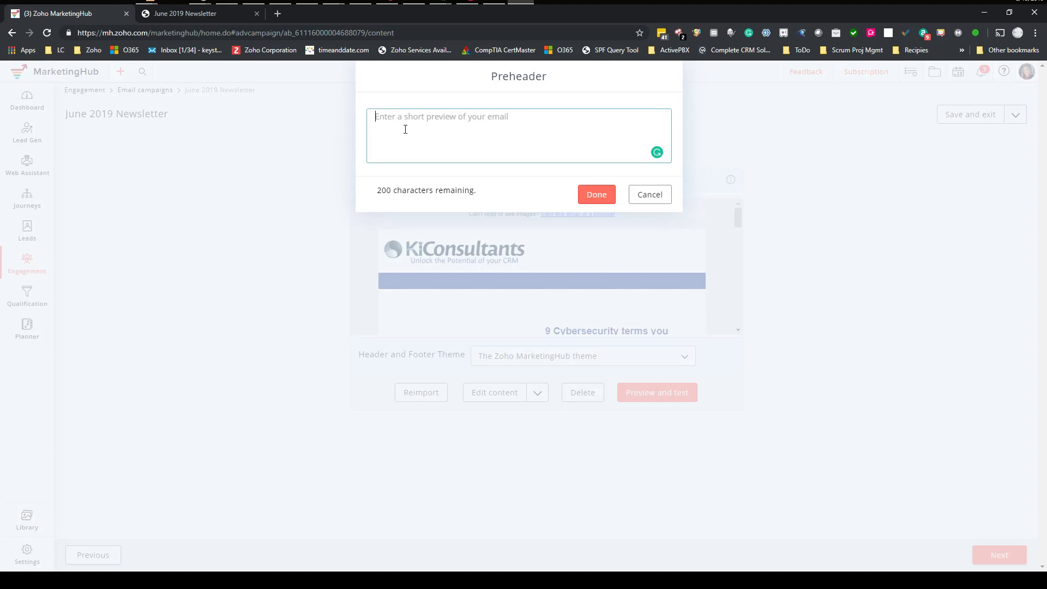
type("June Newsletter")
key("BackSpace")
key("BackSpace")
key("BackSpace")
type("te")
left_click(596, 198)
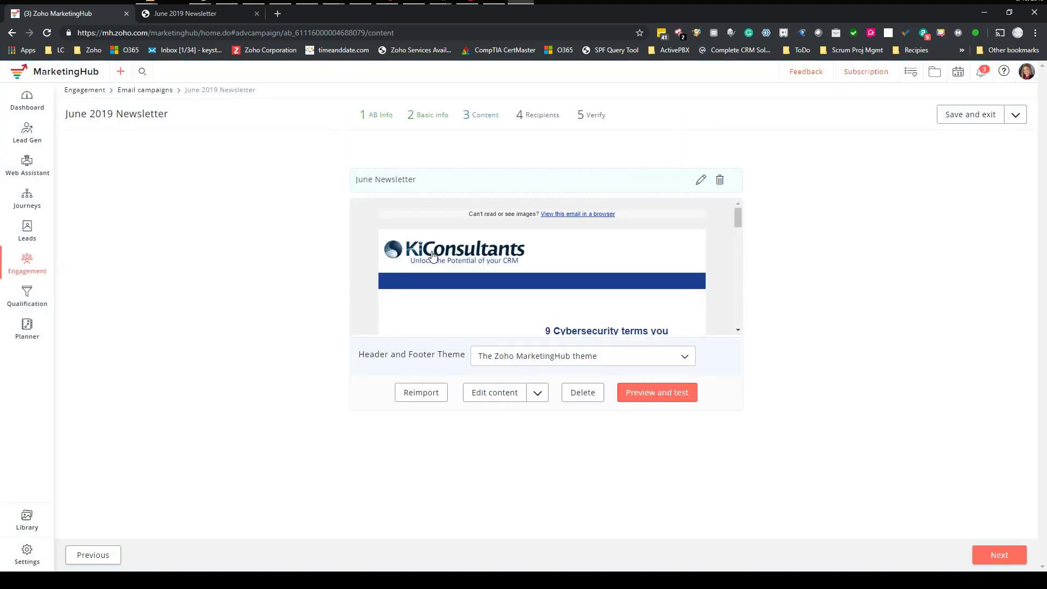
- Compare against the original newsletter page in the other Chrome tab
left_click_drag(740, 220, 738, 234)
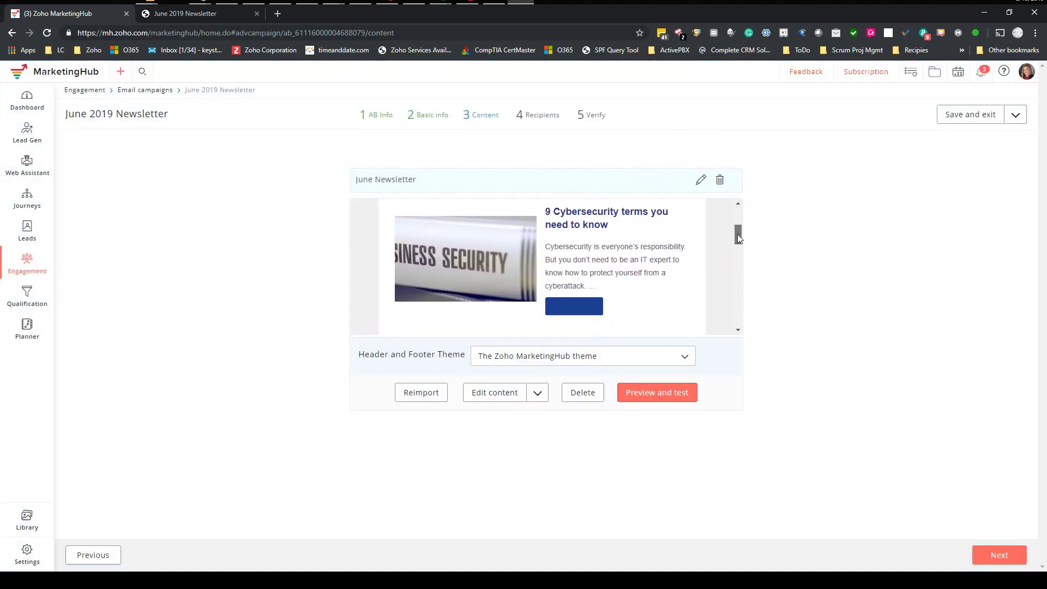
left_click(197, 12)
scroll(273, 243, "down", 6)
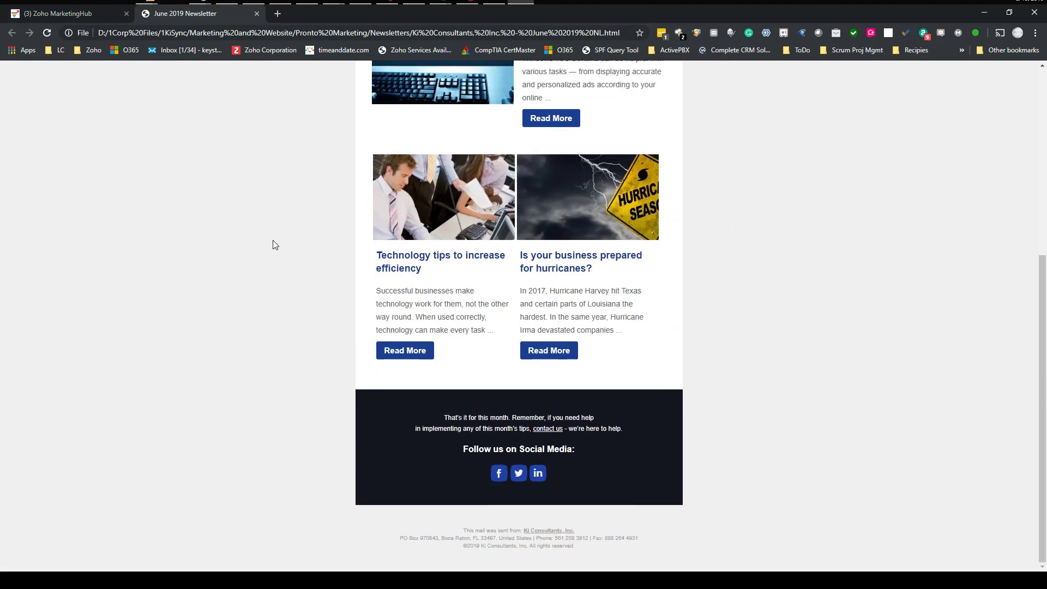
scroll(274, 244, "up", 6)
left_click(47, 21)
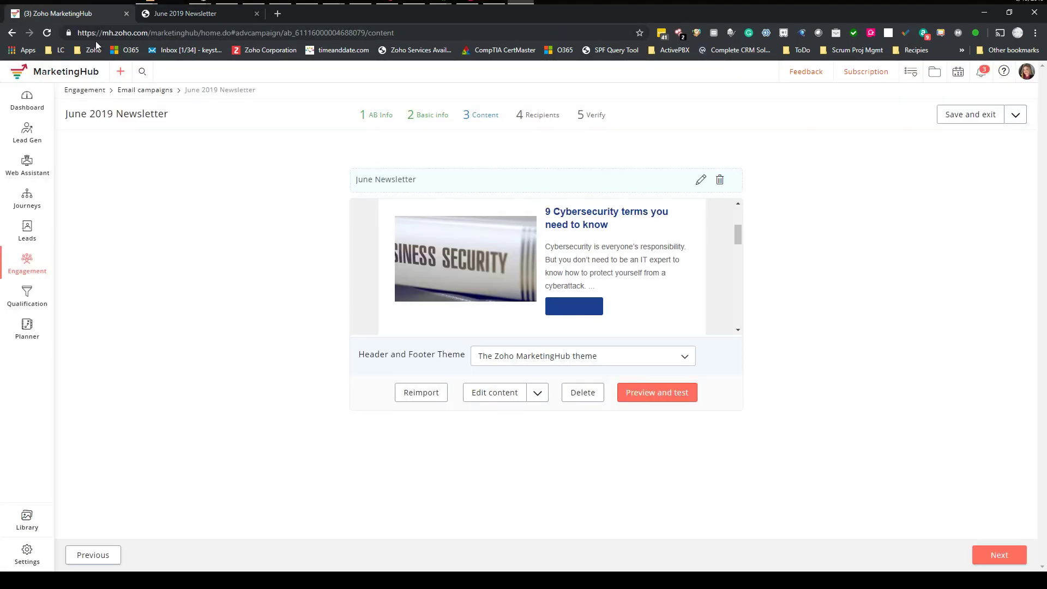
- Keep the default header and footer theme and proceed to the Recipients step
left_click_drag(736, 238, 752, 353)
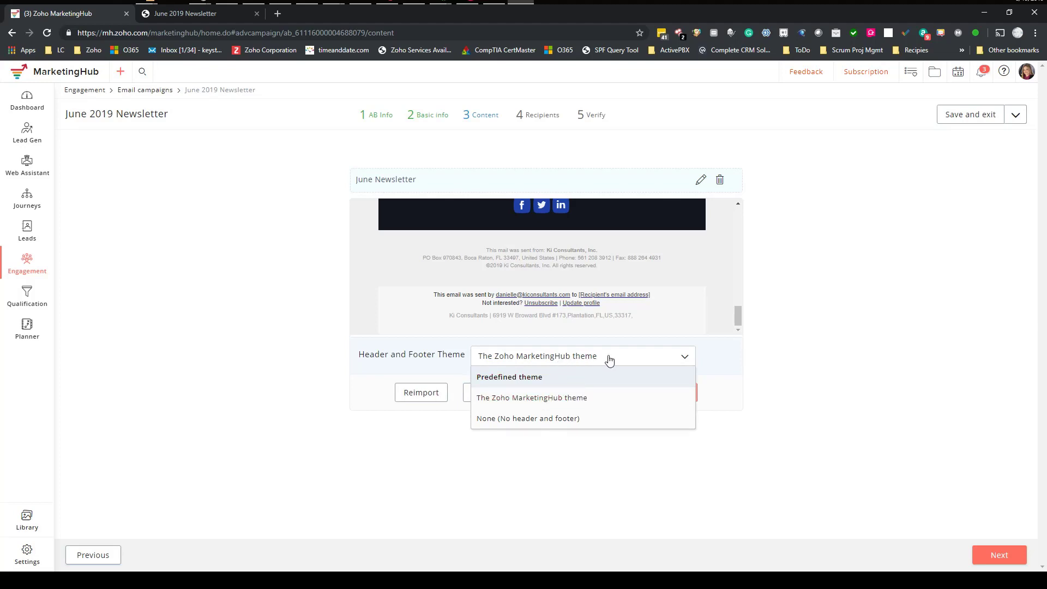
left_click(242, 356)
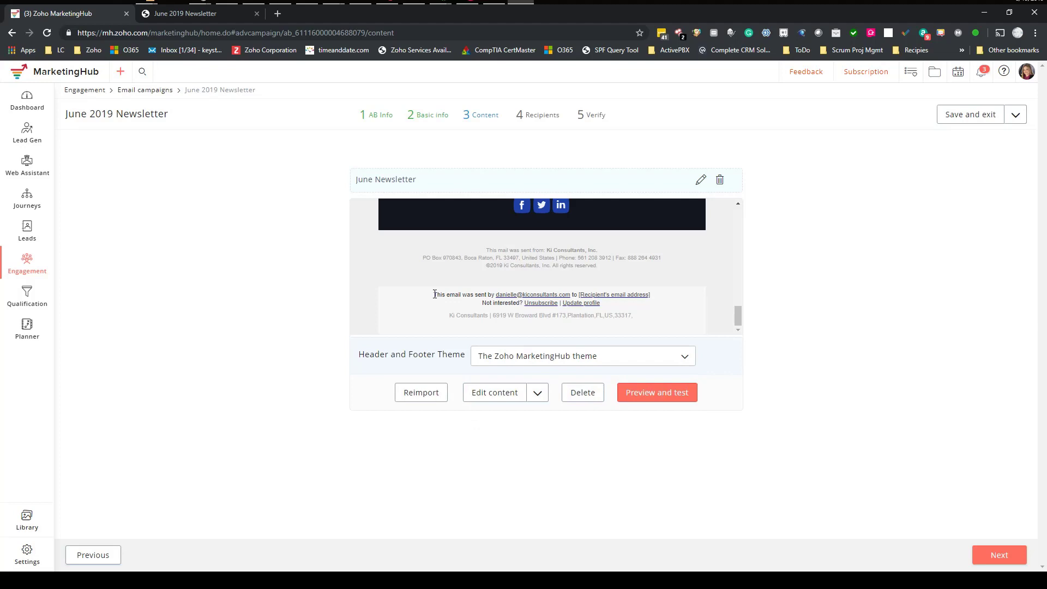
left_click_drag(435, 294, 634, 317)
left_click_drag(487, 249, 632, 275)
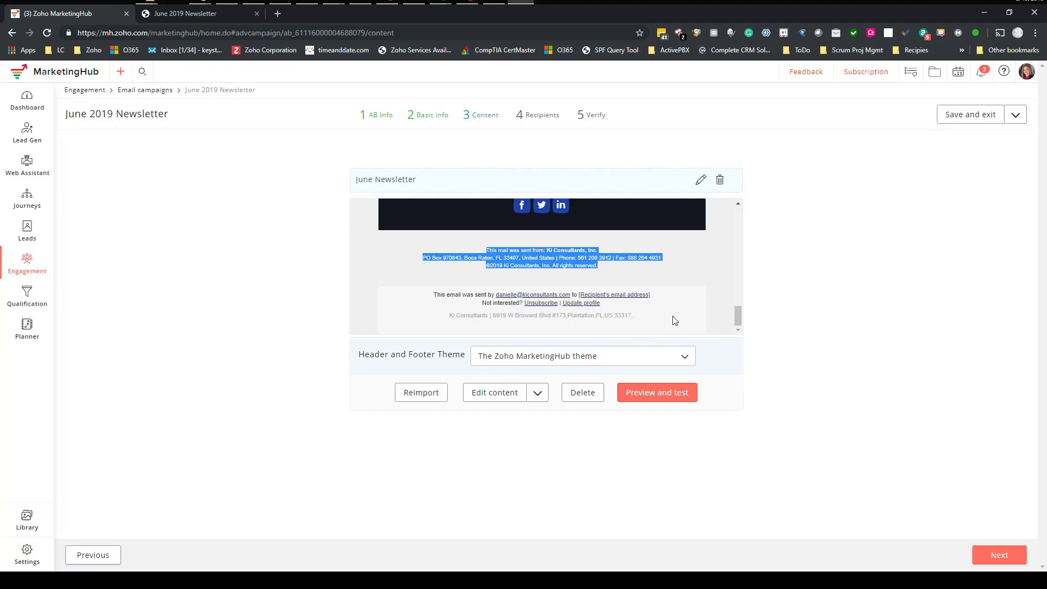
left_click(799, 397)
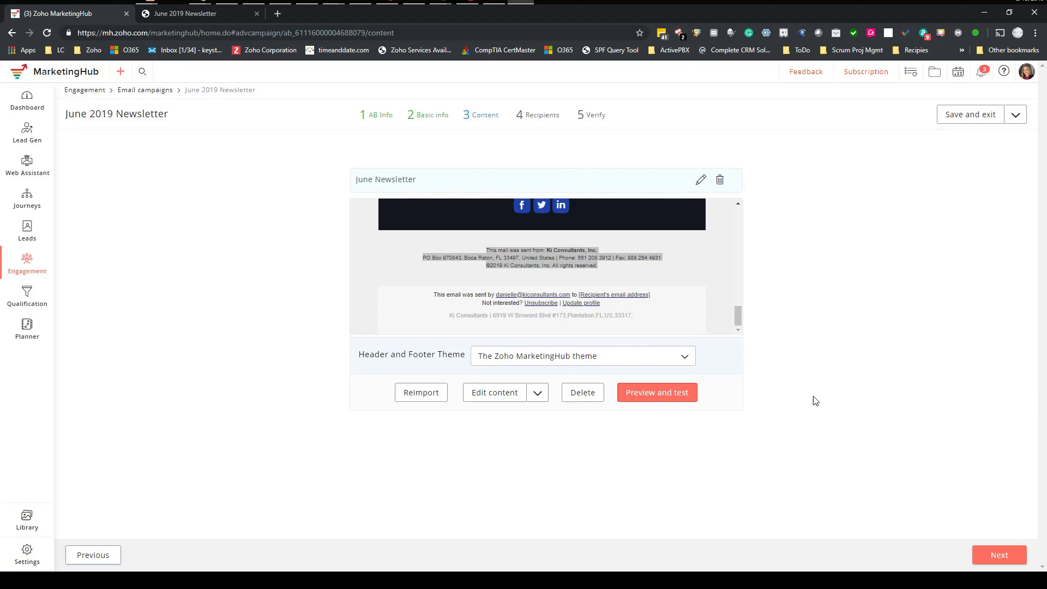
left_click(998, 555)
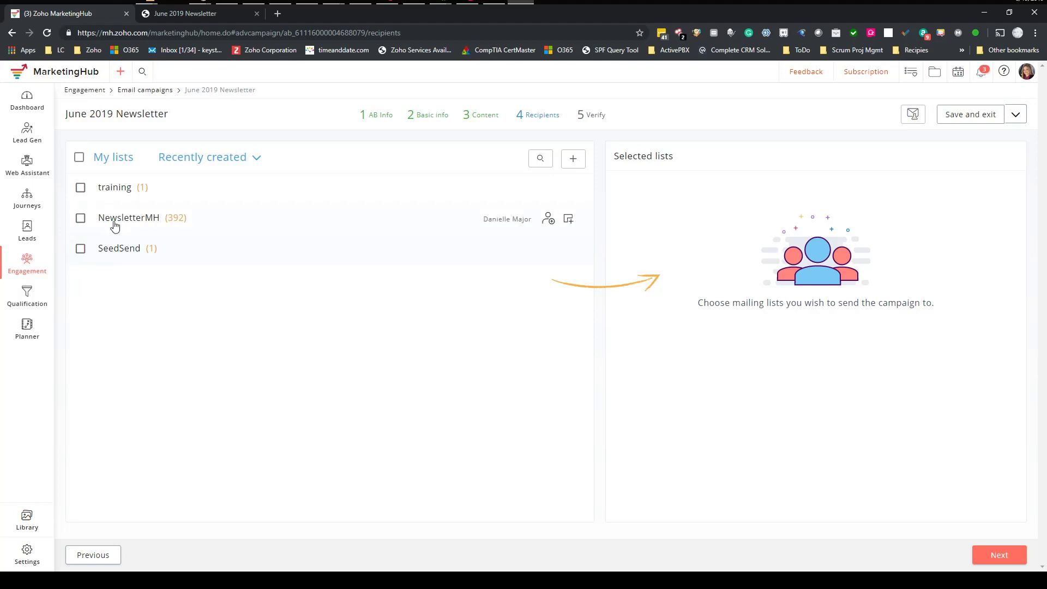
- Select the NewsletterMH list under My lists and proceed to the Verify step
left_click(80, 219)
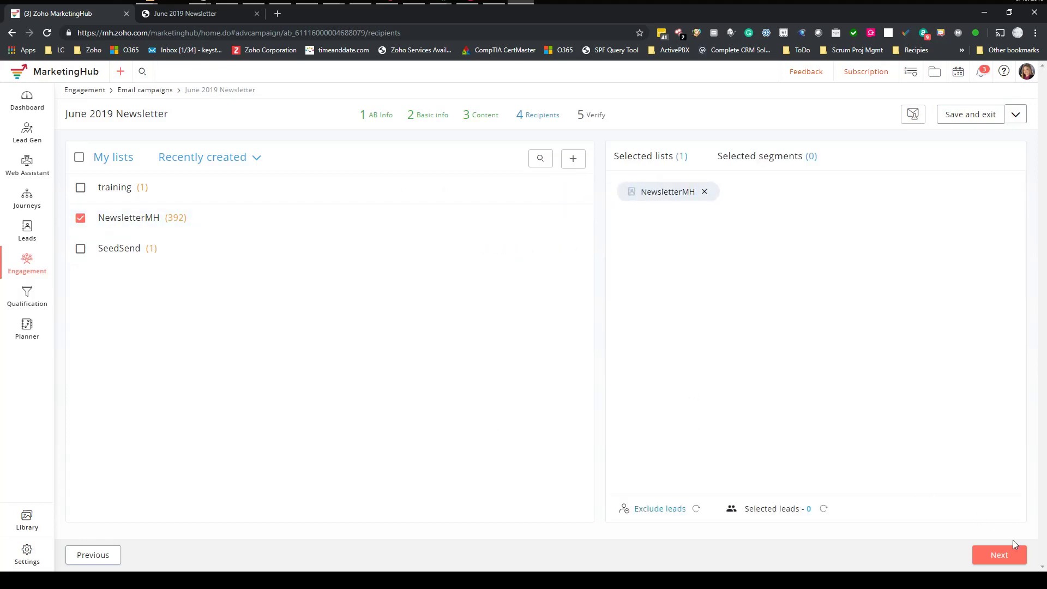
left_click(1009, 557)
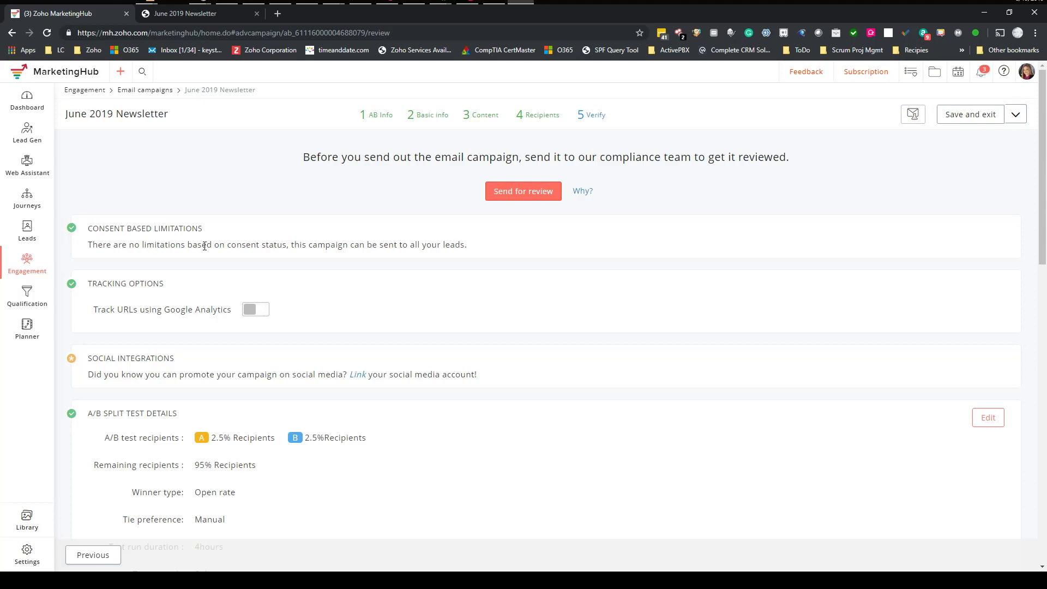
left_click_drag(213, 245, 465, 245)
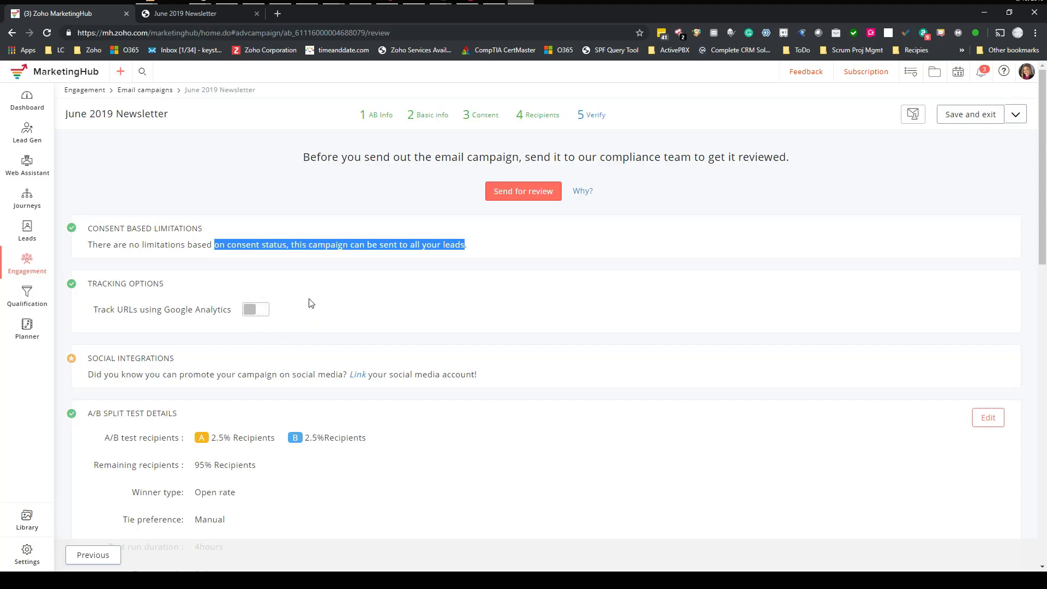
scroll(311, 300, "down", 2)
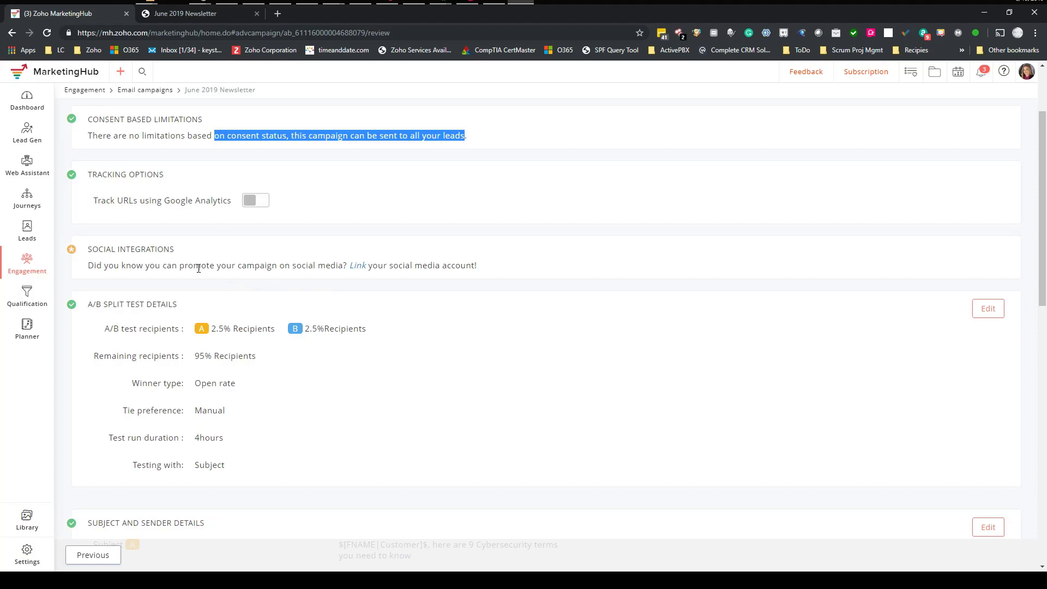
left_click_drag(201, 266, 337, 266)
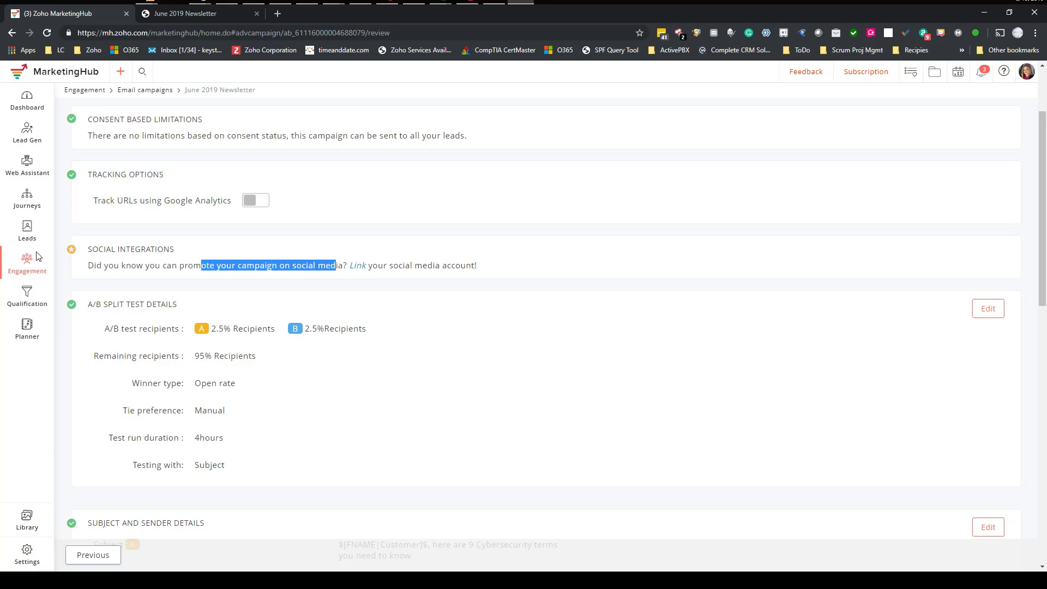
left_click(25, 267)
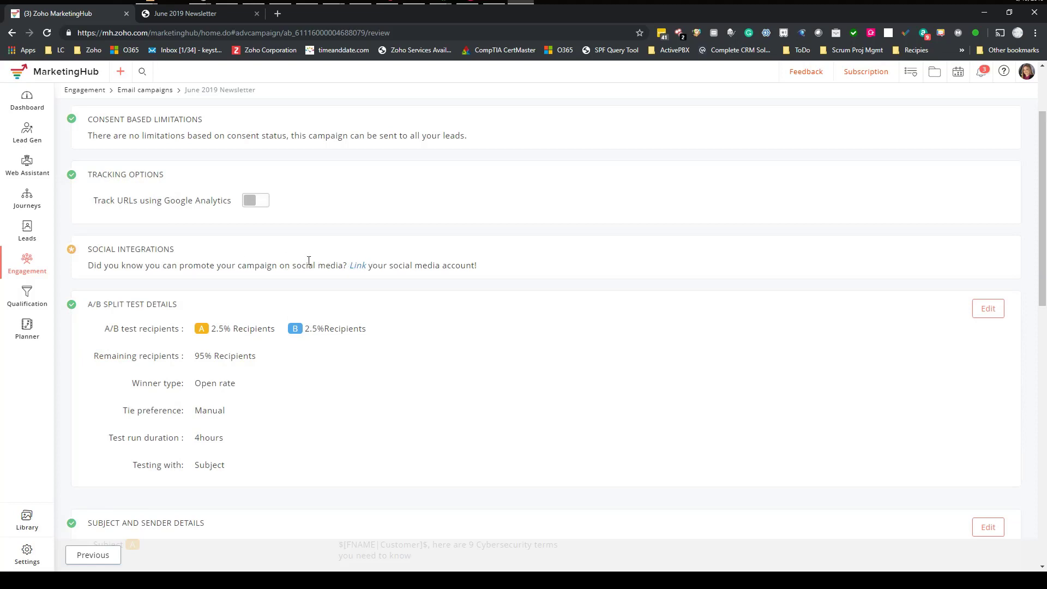
scroll(308, 260, "down", 2)
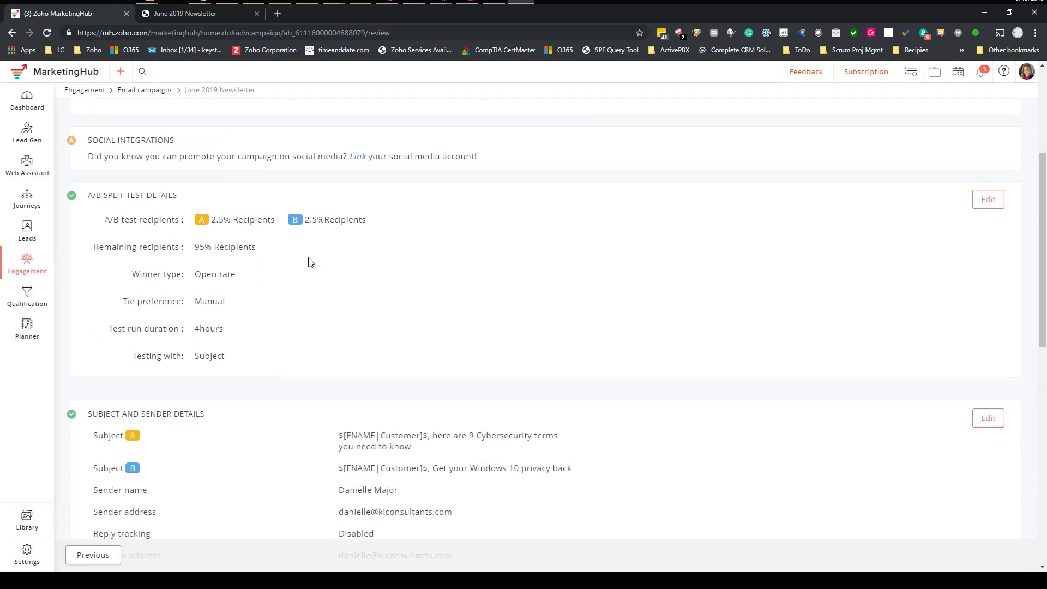
left_click_drag(88, 195, 185, 199)
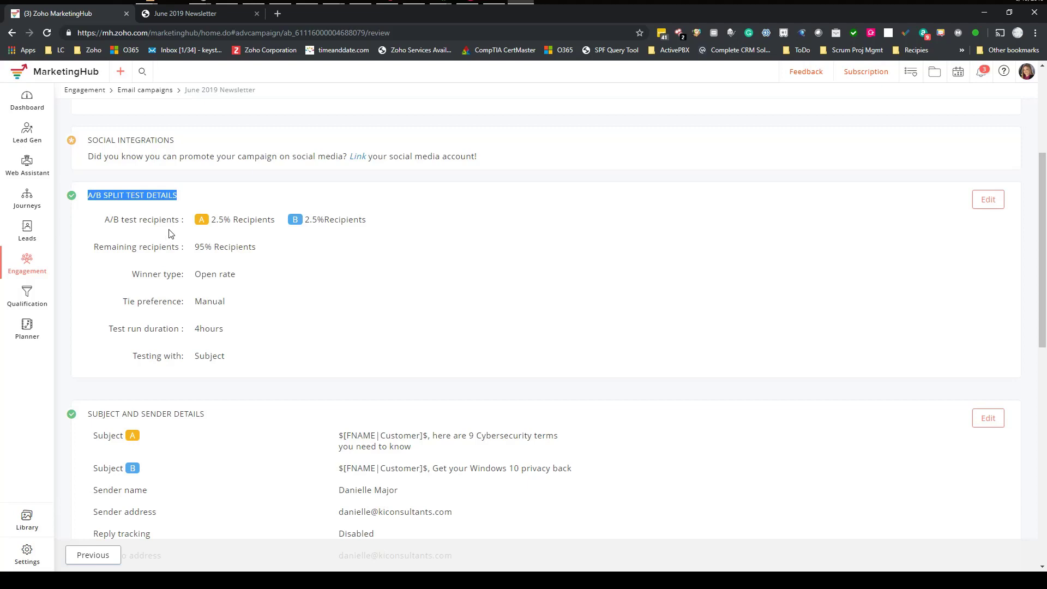
left_click_drag(212, 220, 276, 219)
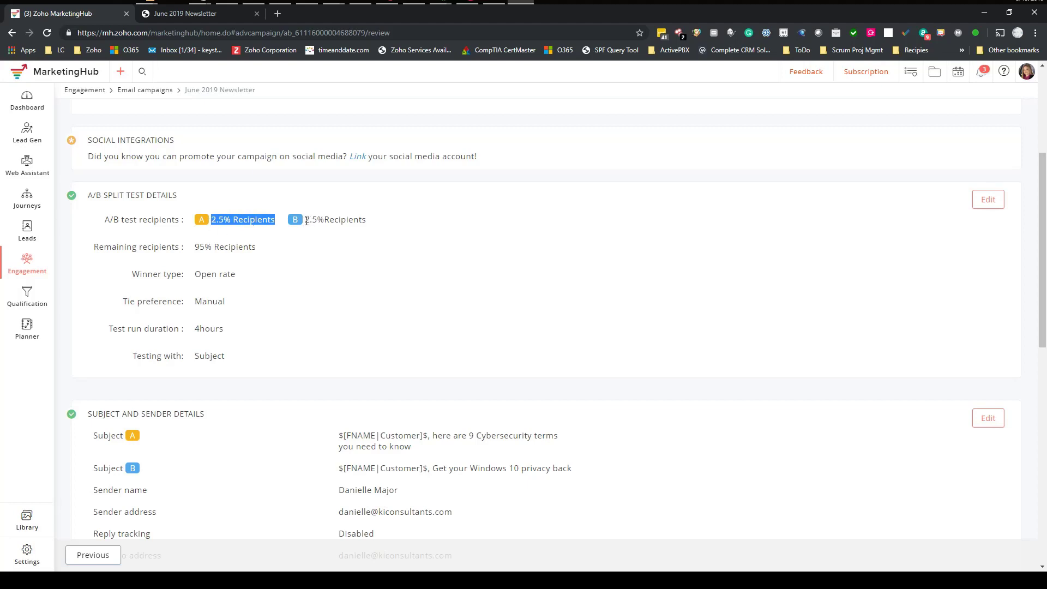
left_click_drag(306, 220, 372, 222)
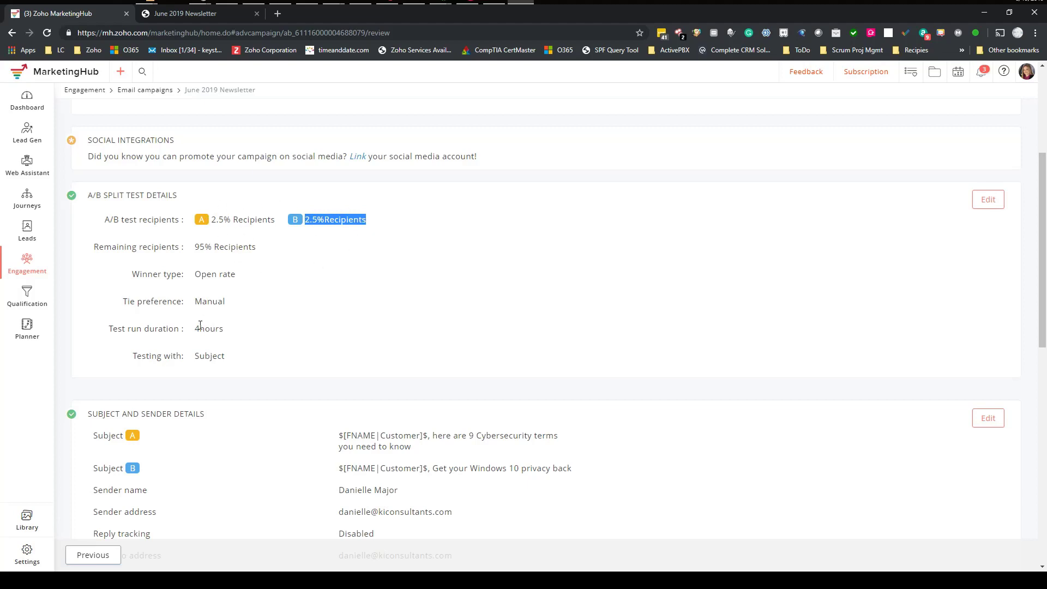
left_click_drag(195, 328, 241, 332)
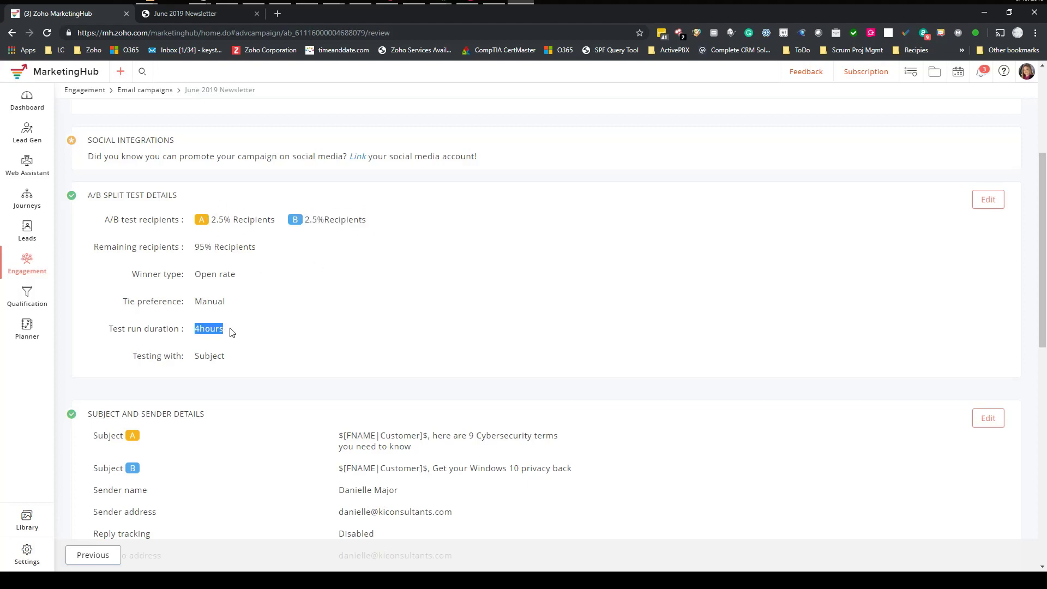
left_click_drag(195, 251, 259, 251)
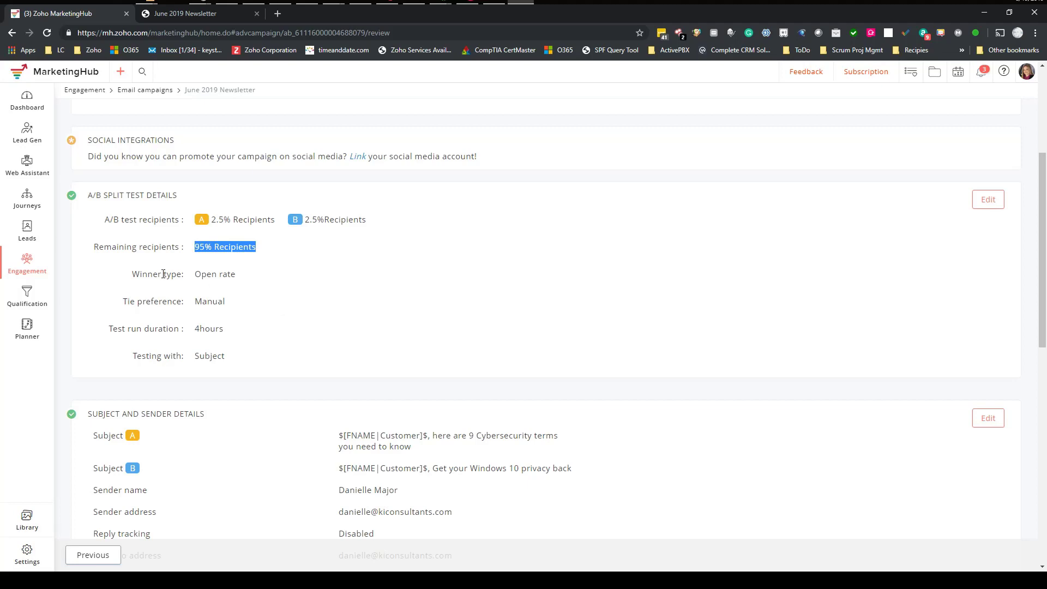
left_click_drag(195, 274, 236, 274)
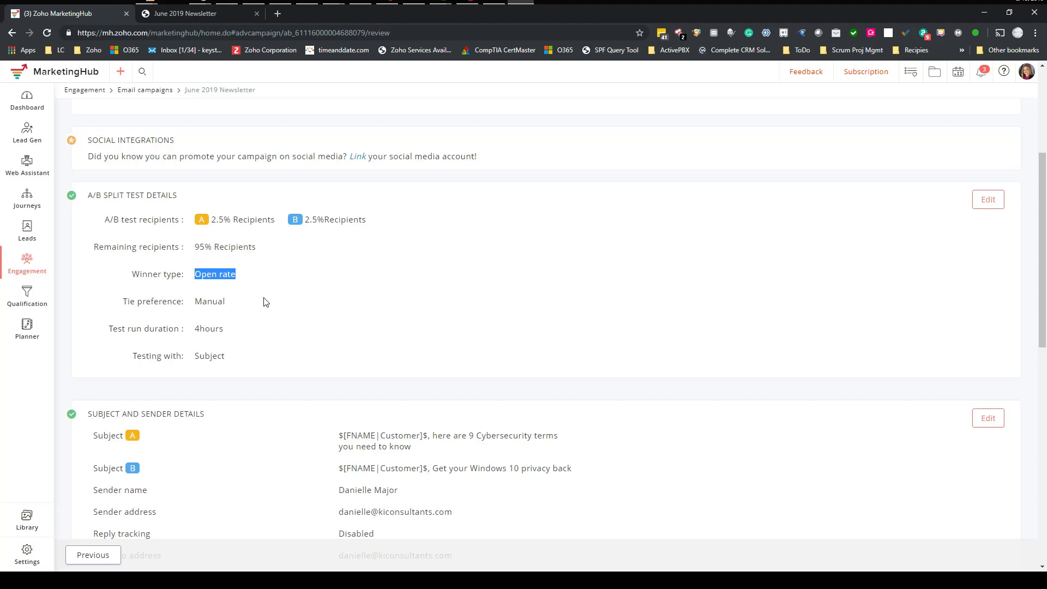
left_click_drag(127, 302, 242, 305)
left_click(210, 303)
scroll(303, 306, "down", 2)
scroll(306, 258, "down", 3)
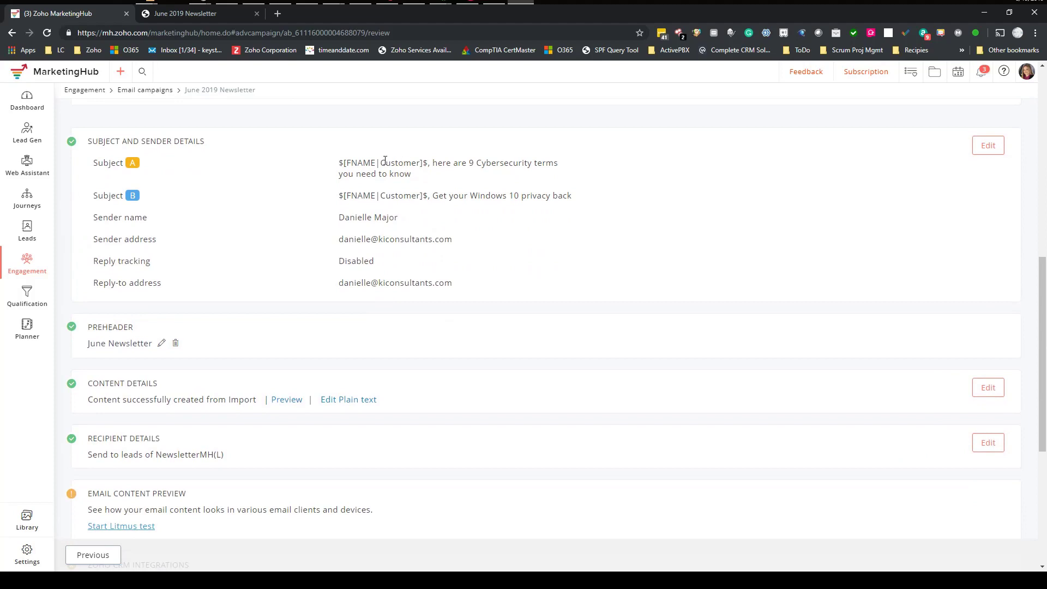
left_click_drag(364, 162, 496, 196)
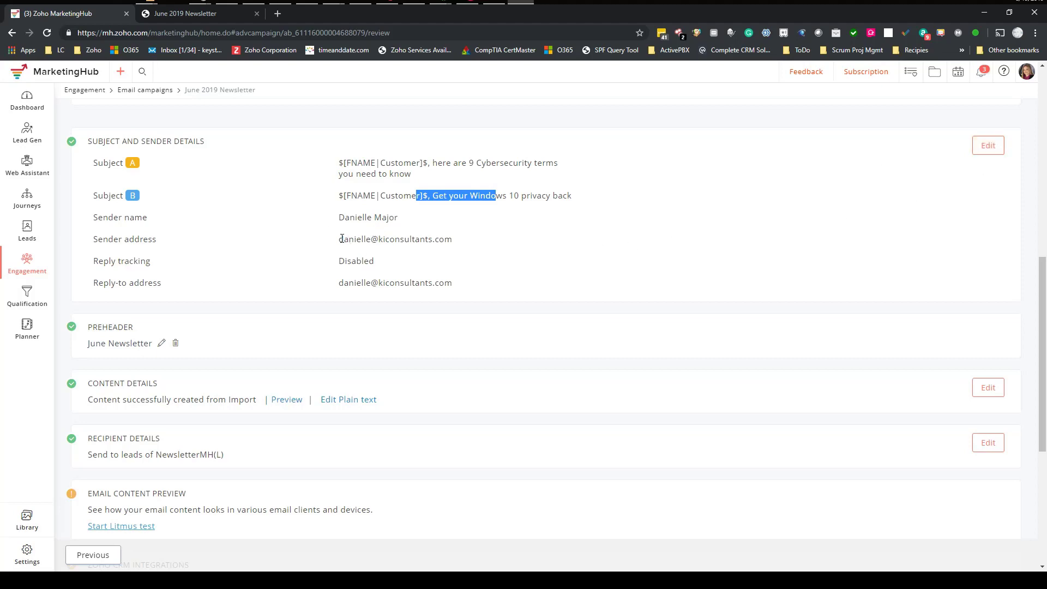
left_click_drag(340, 239, 458, 244)
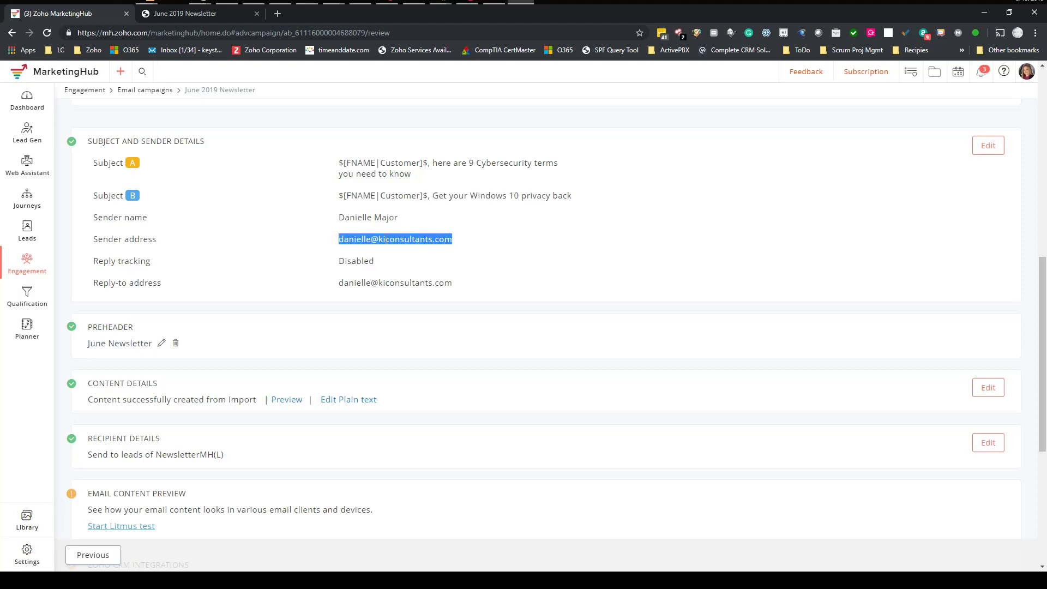
left_click_drag(339, 283, 459, 287)
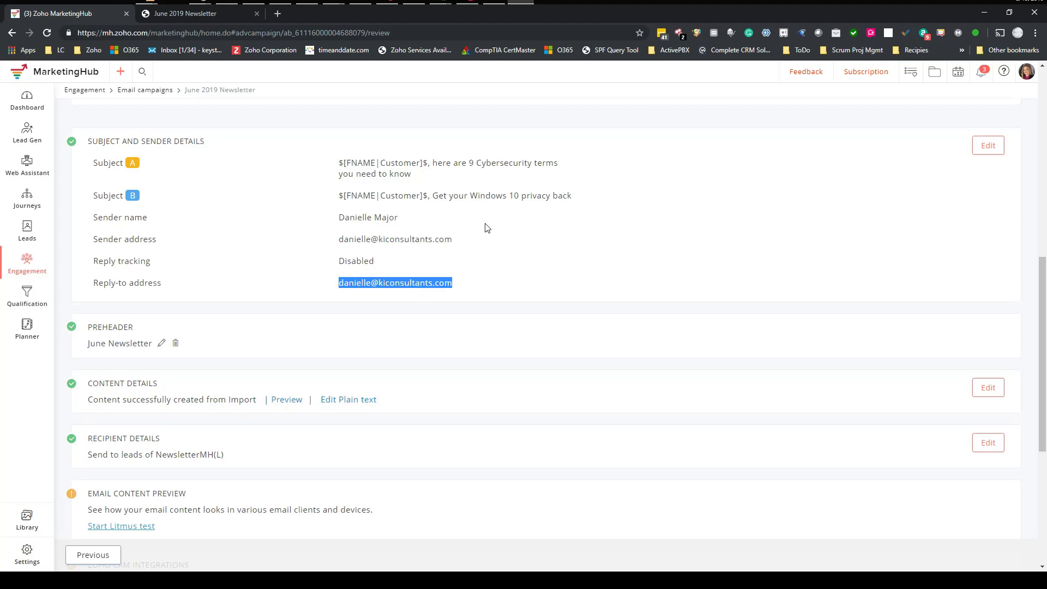
scroll(487, 228, "down", 2)
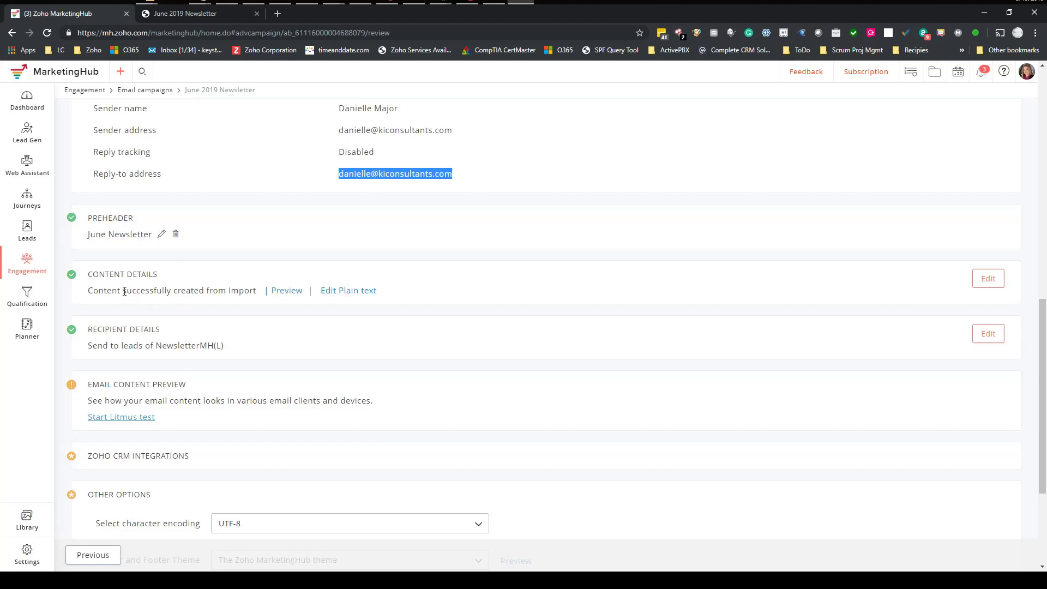
left_click_drag(123, 291, 240, 293)
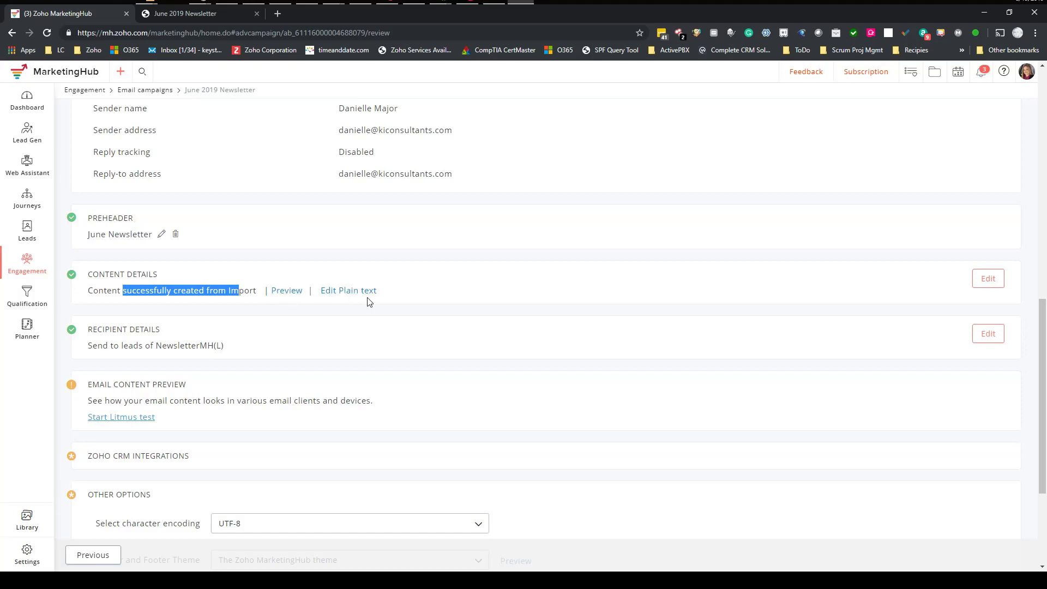
scroll(475, 244, "down", 1)
scroll(475, 245, "down", 1)
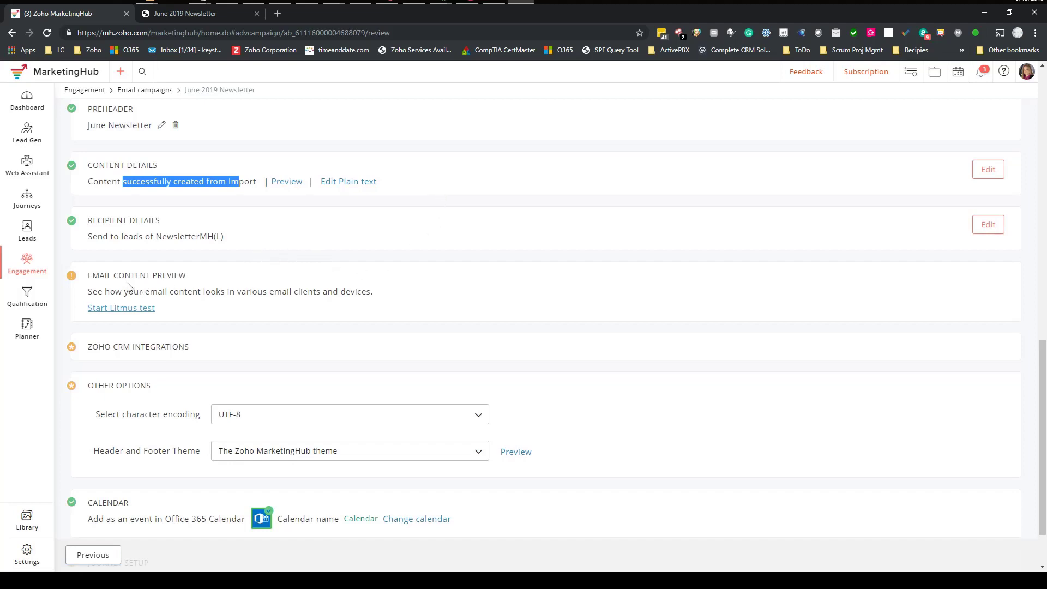
left_click_drag(92, 276, 180, 276)
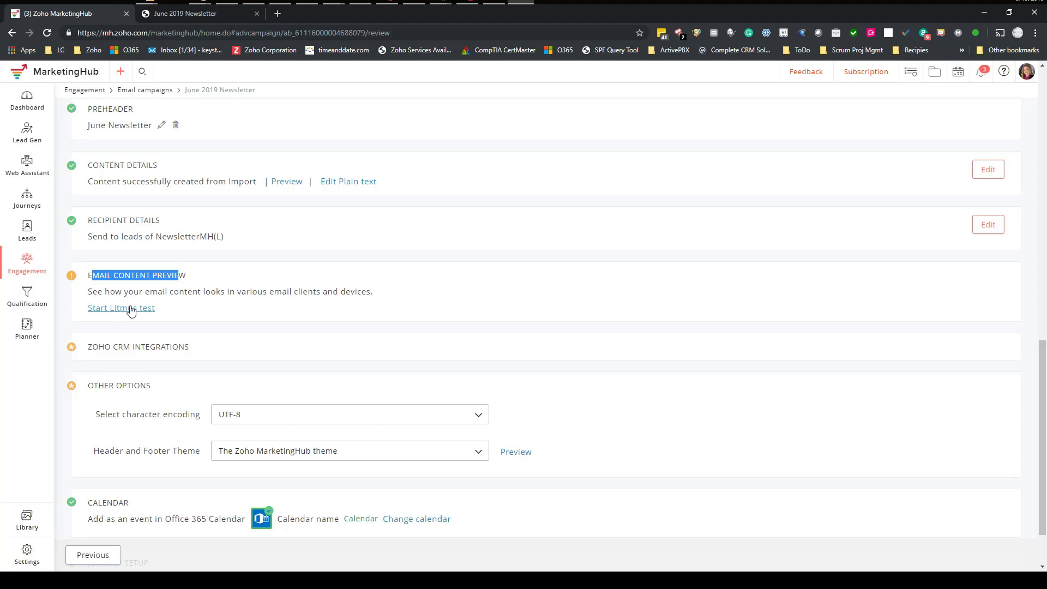
left_click(167, 292)
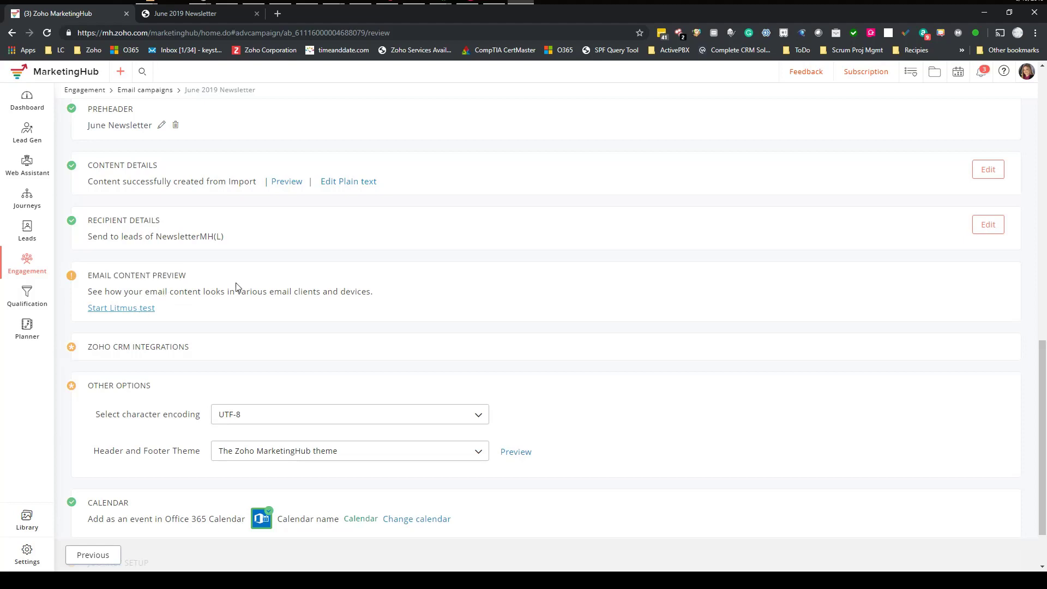
left_click_drag(221, 292, 304, 279)
scroll(305, 273, "down", 2)
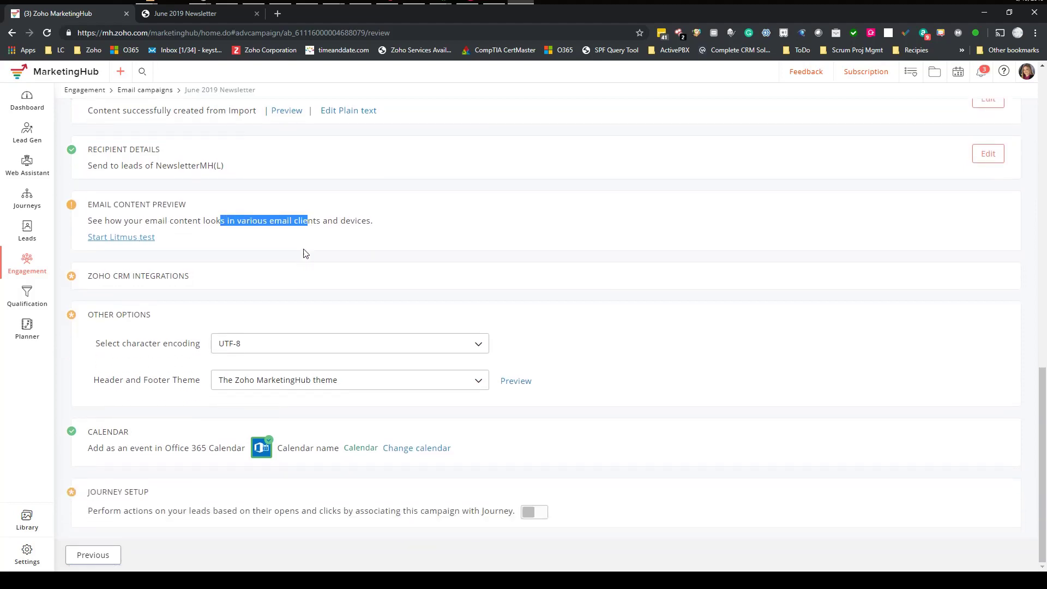
scroll(304, 257, "up", 1)
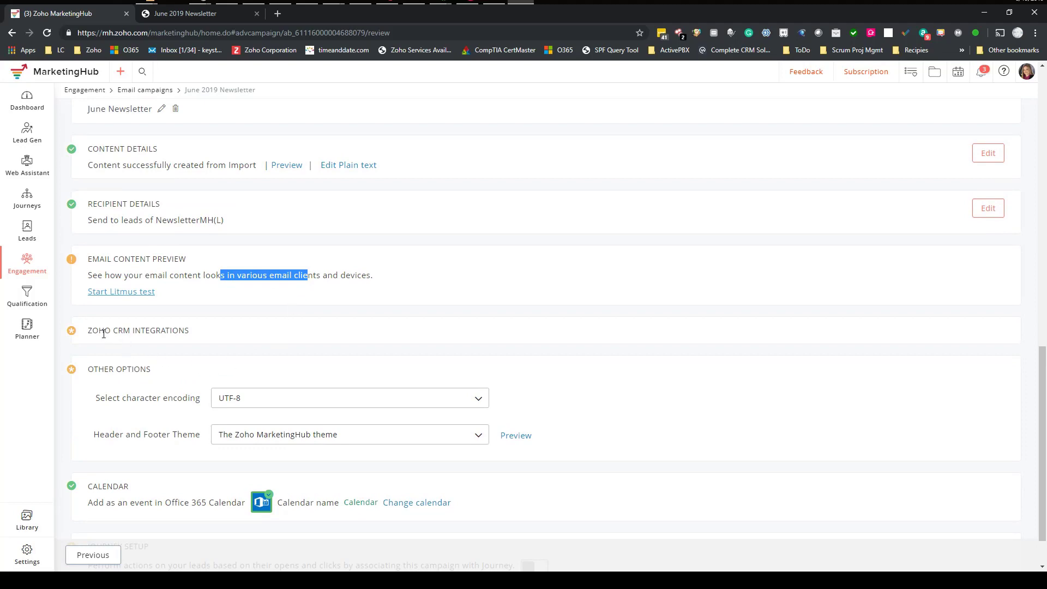
left_click_drag(93, 330, 197, 335)
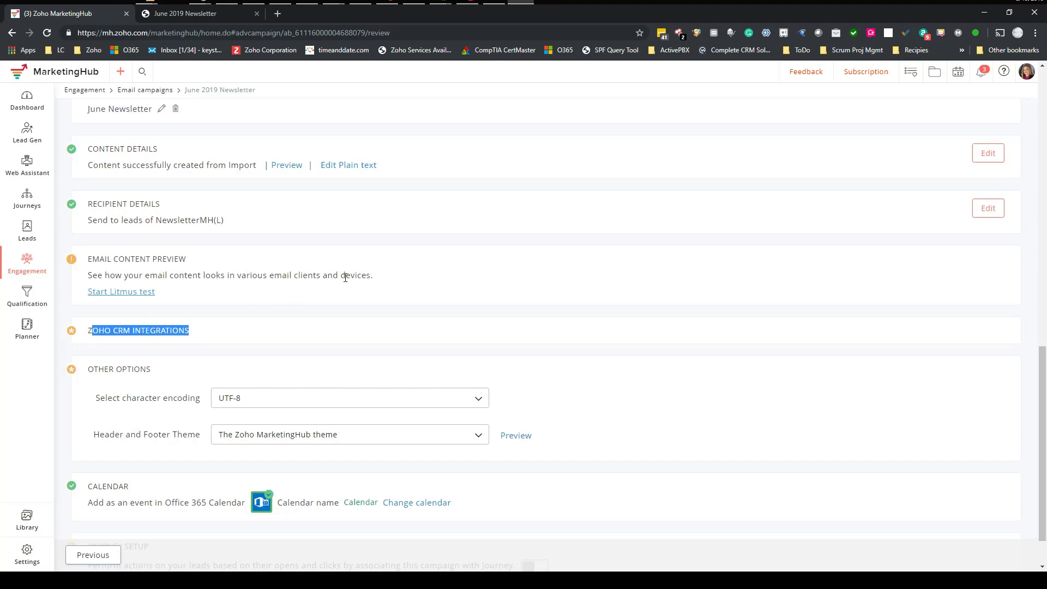
scroll(344, 276, "down", 1)
scroll(118, 347, "up", 1)
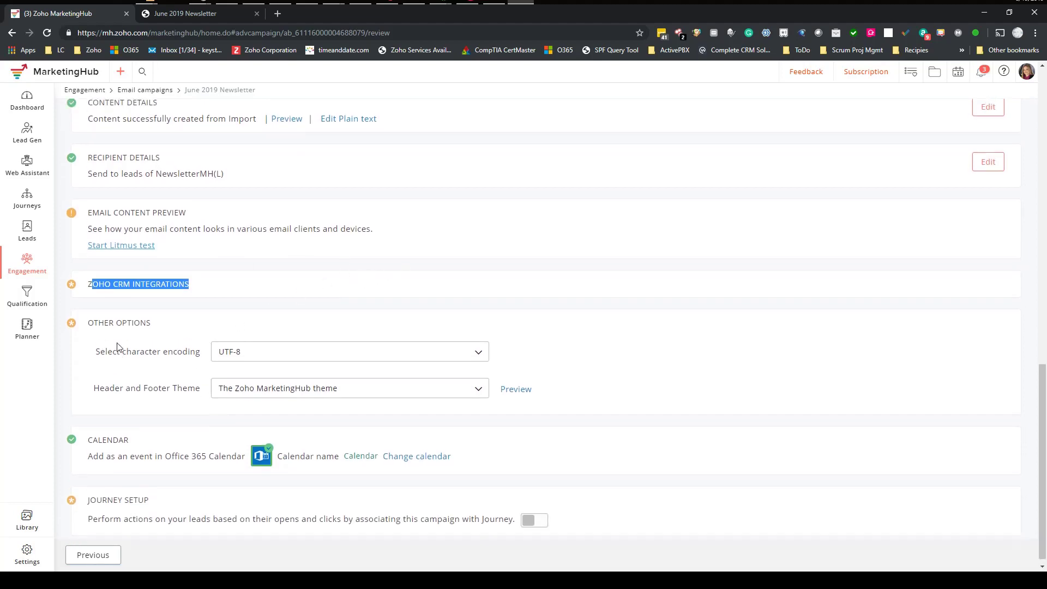
scroll(143, 374, "down", 1)
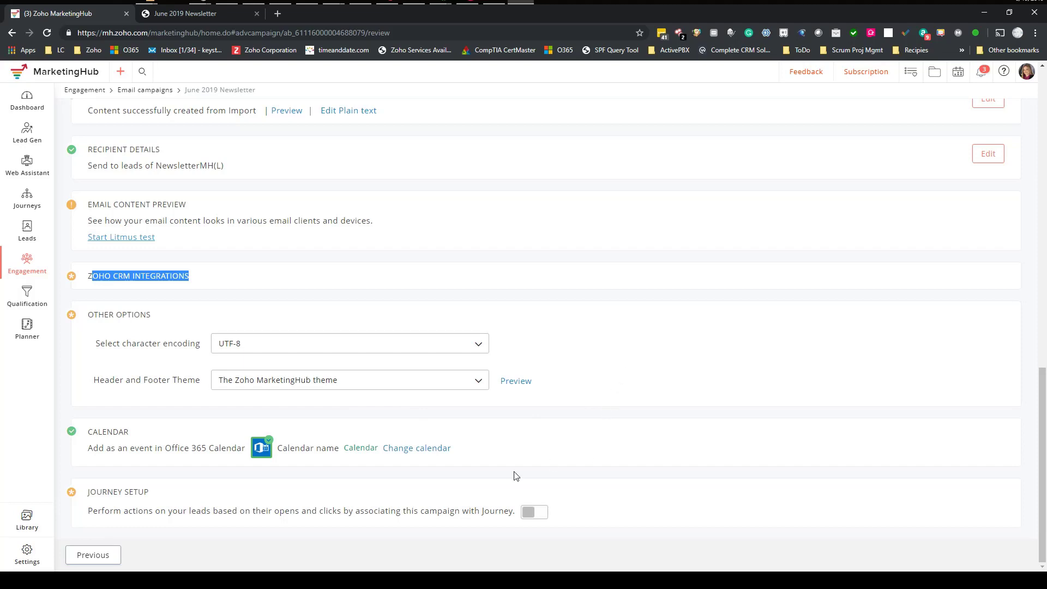
left_click(263, 448)
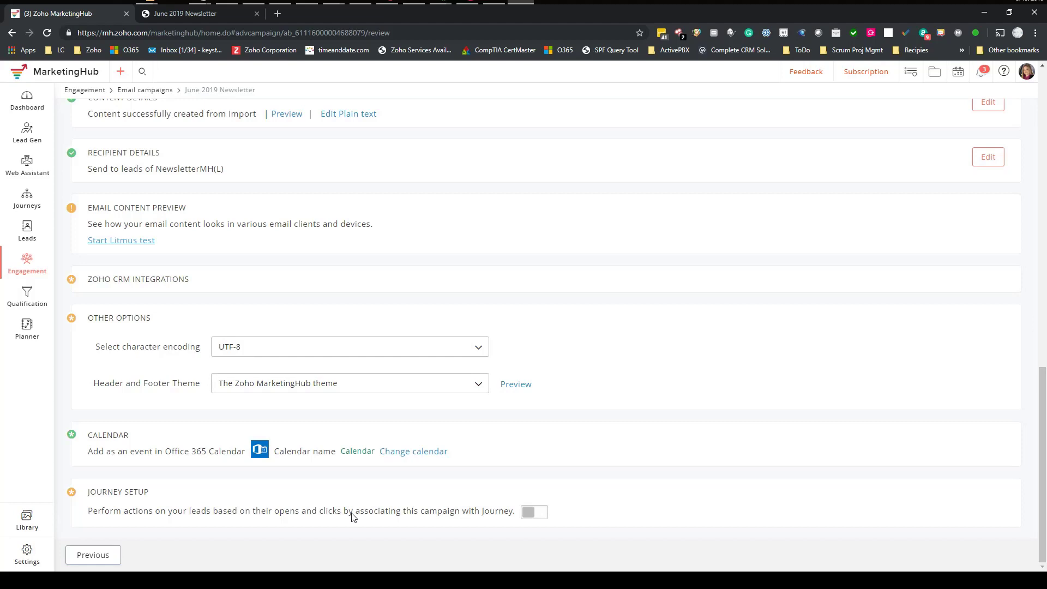
- Send the campaign for compliance team review from the Verify step and await approval
scroll(616, 444, "up", 15)
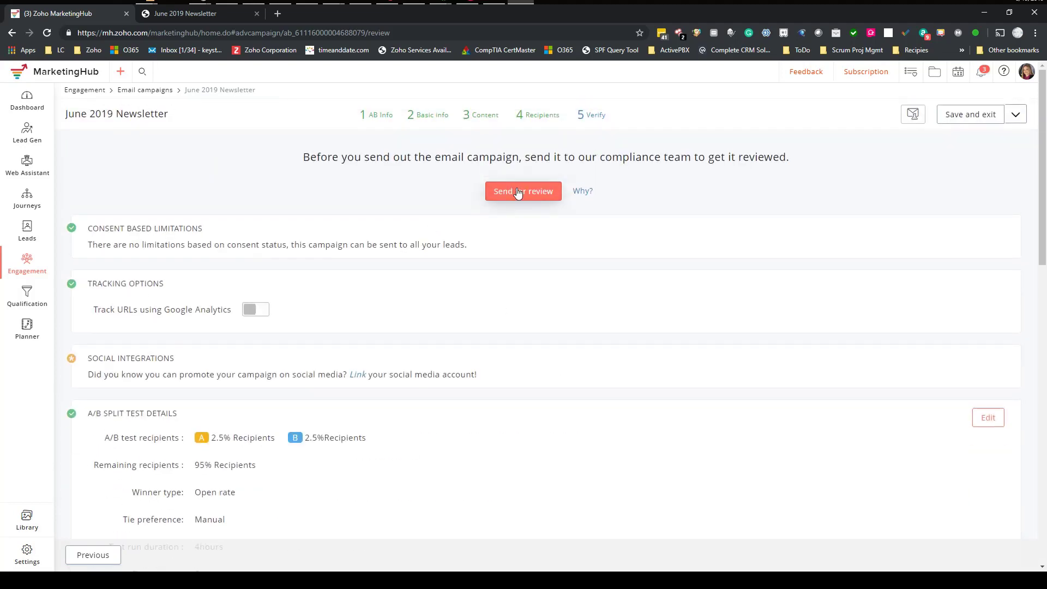
left_click_drag(464, 157, 566, 157)
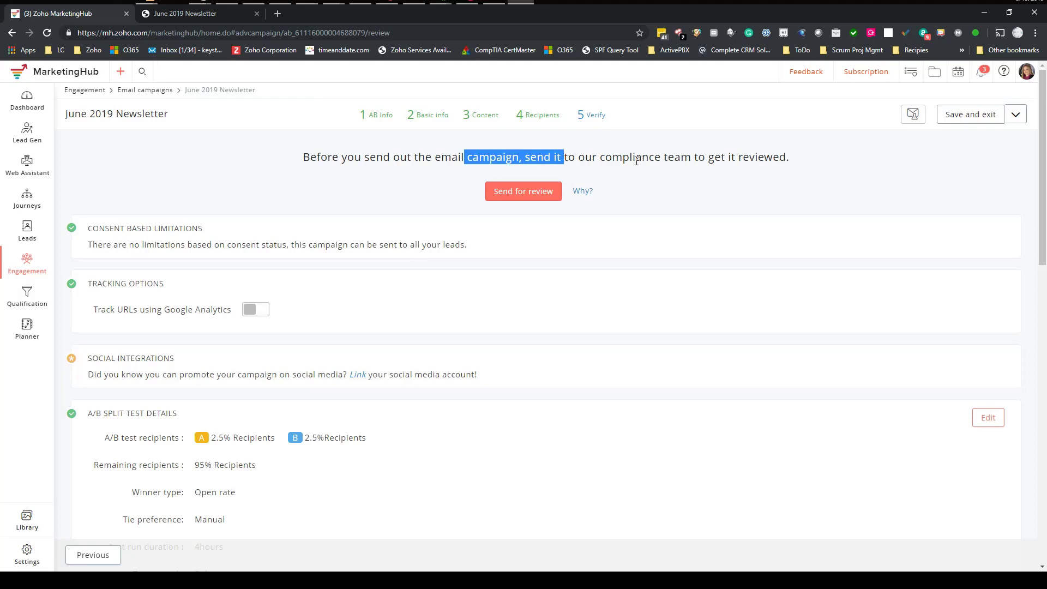
left_click_drag(636, 159, 780, 160)
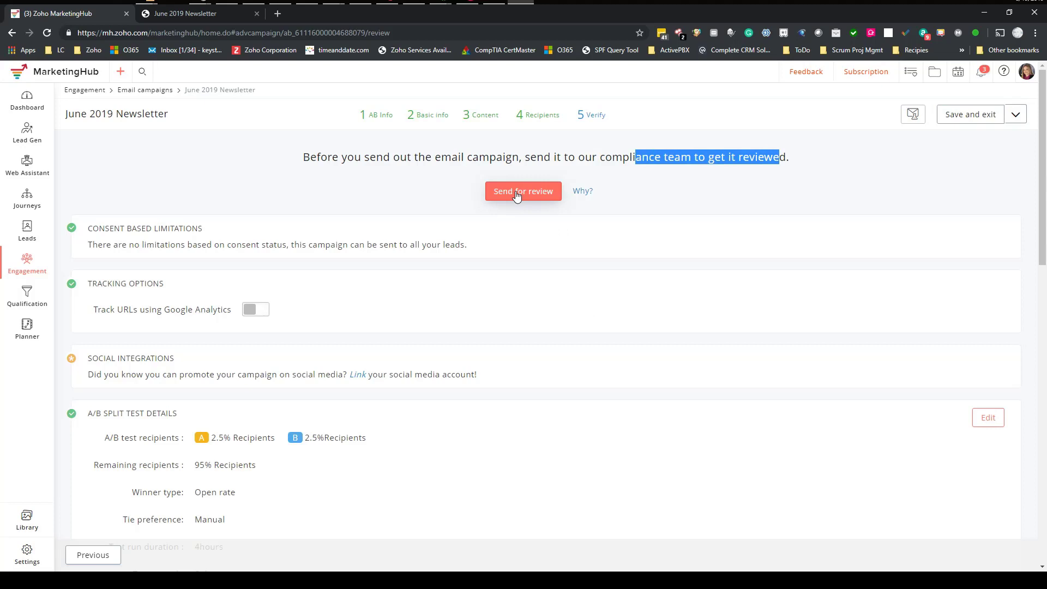
mouse_move(583, 195)
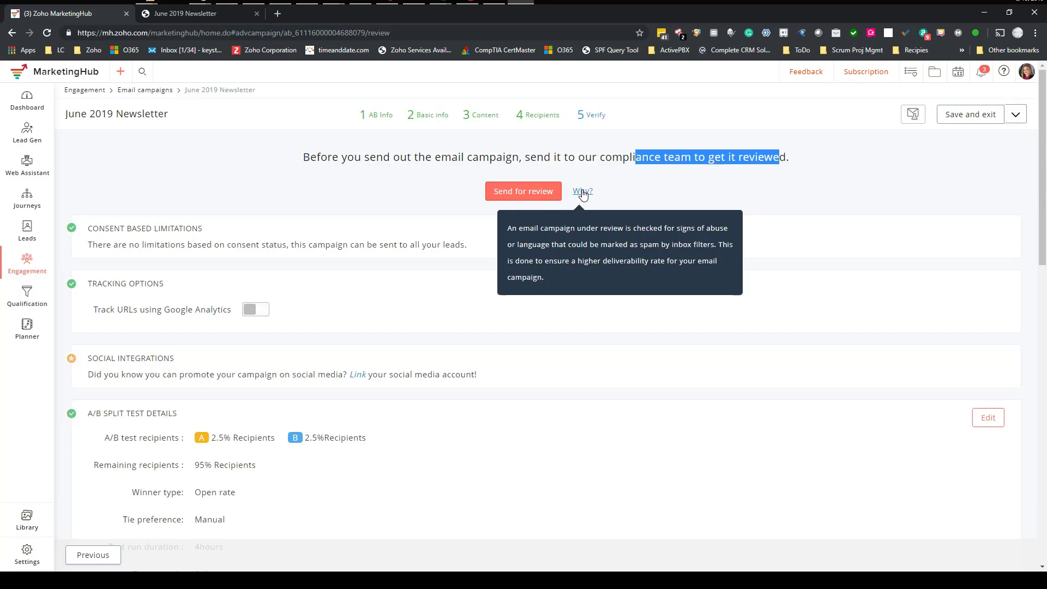
left_click(519, 193)
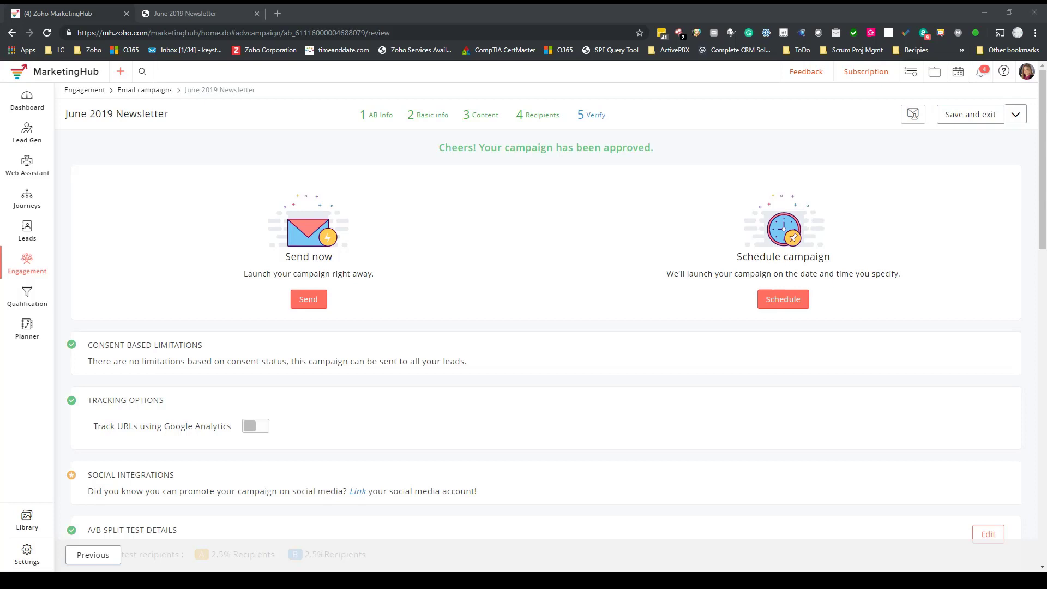
- Choose Send now and confirm sending in the dialog
left_click(308, 300)
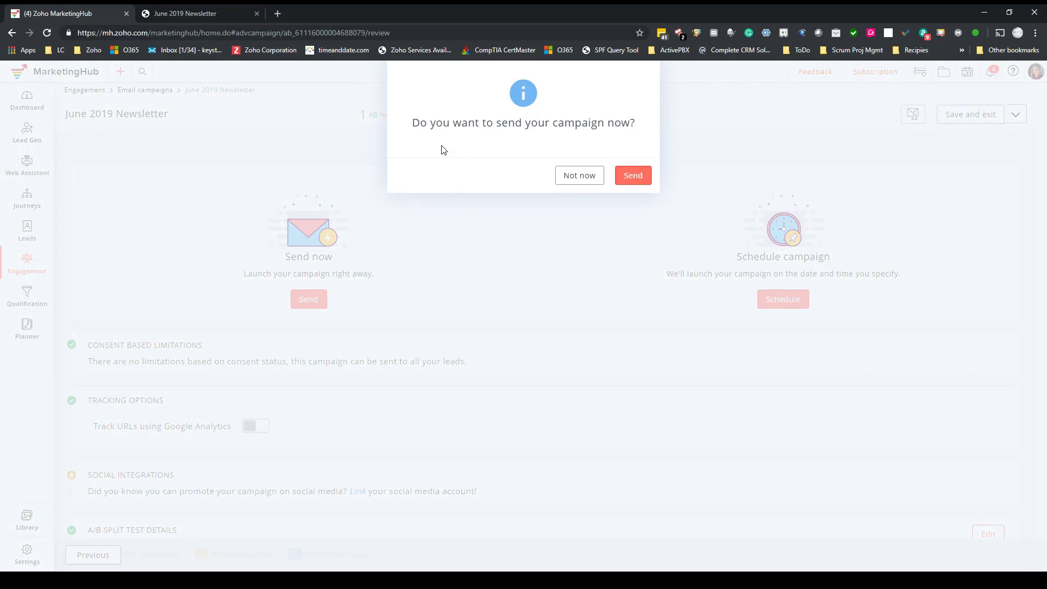
left_click(634, 175)
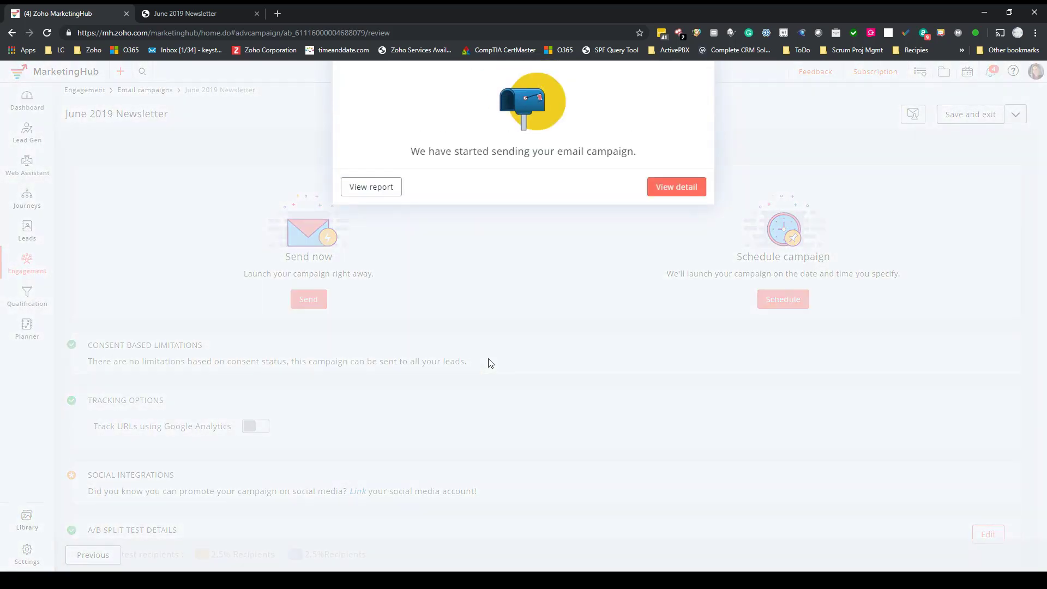
- Open the campaign's detail view and review its 10 + 10 + 372 recipient split
left_click(675, 188)
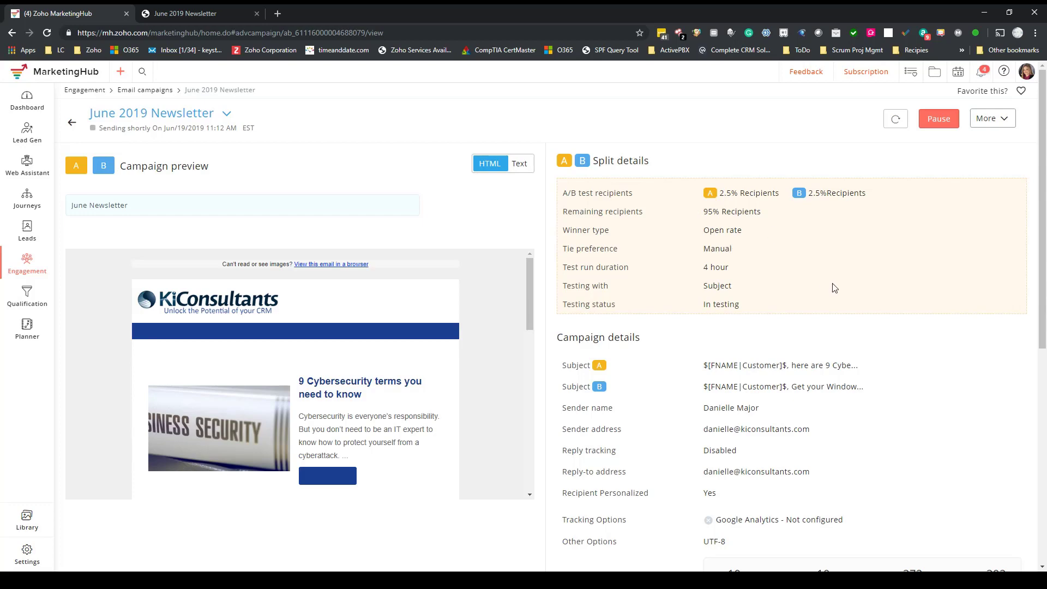
scroll(834, 288, "down", 7)
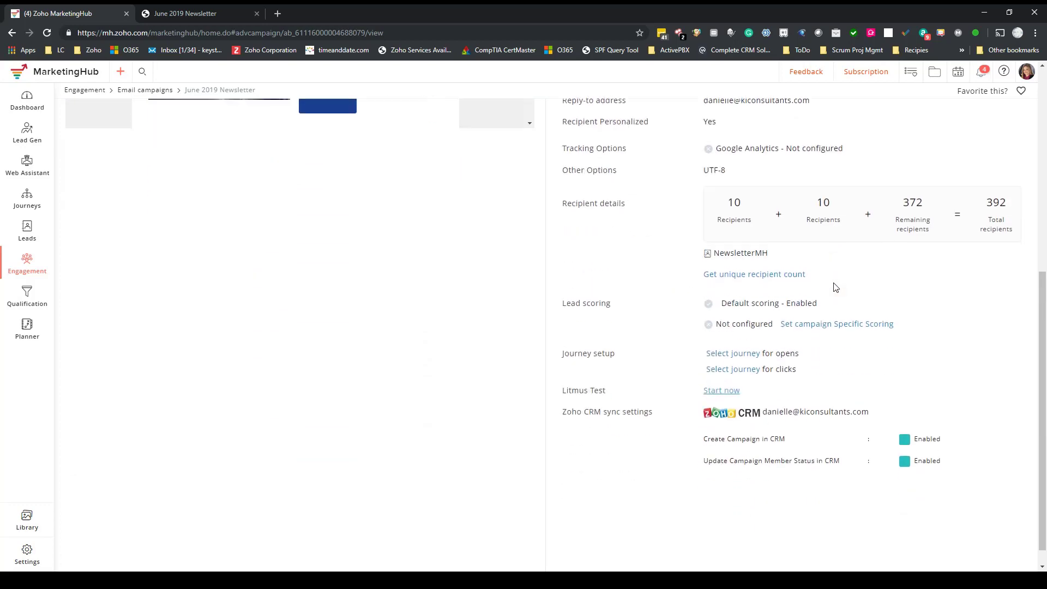
scroll(834, 288, "up", 7)
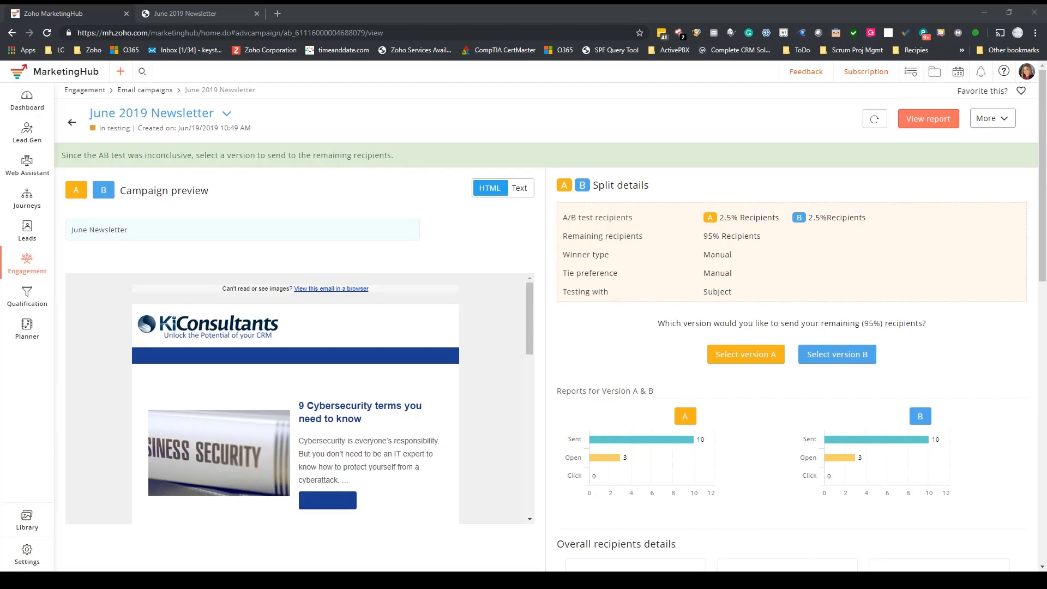
mouse_move(613, 458)
mouse_move(840, 458)
left_click(748, 357)
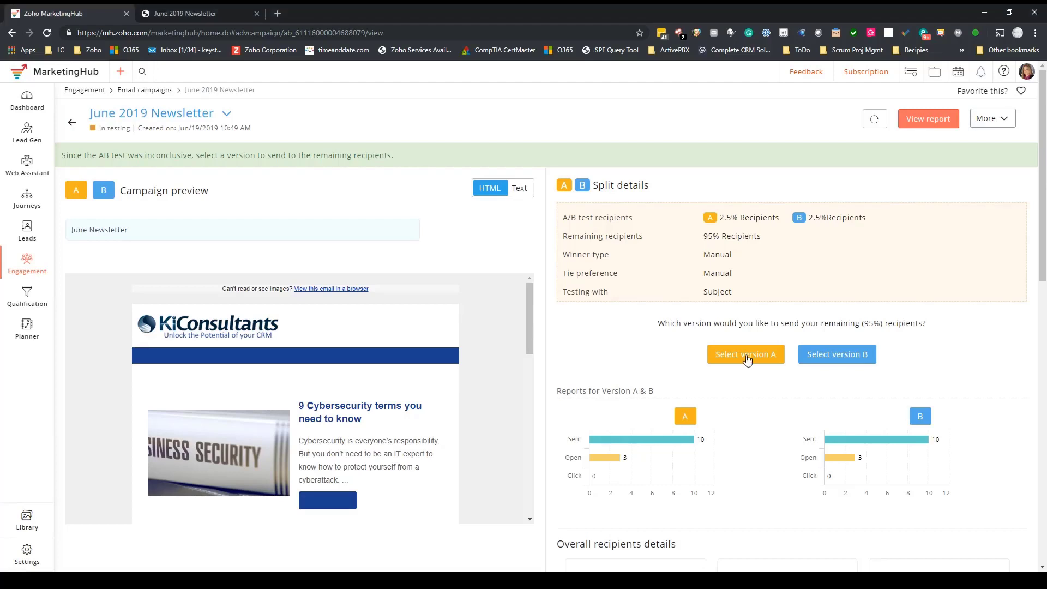